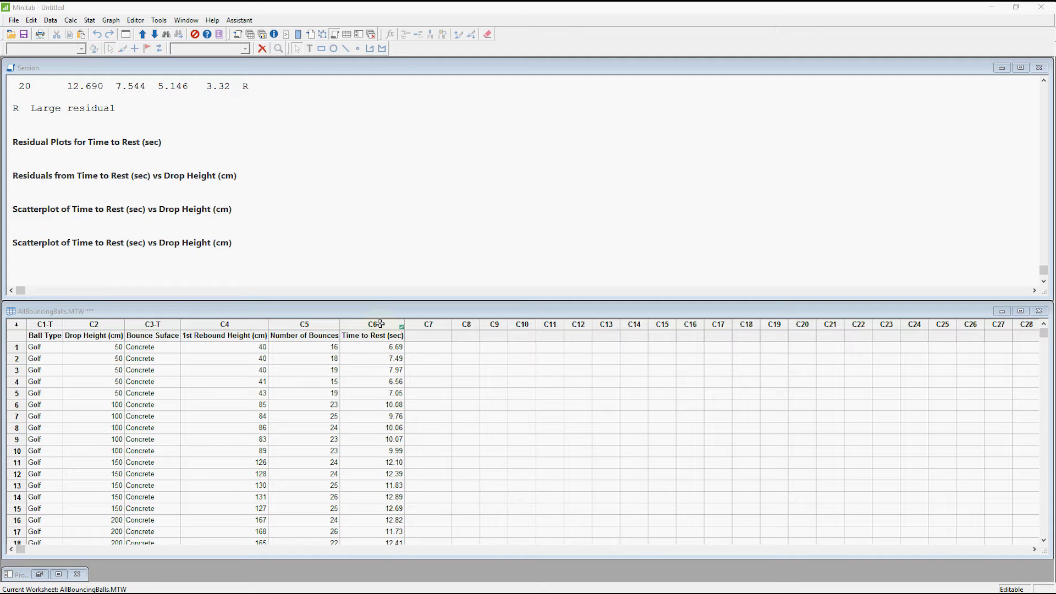
Widen the Ball Type column and look through the bouncing-ball data, including the Time to Rest (sec) and Bounce Suface columns.
left_click(380, 324)
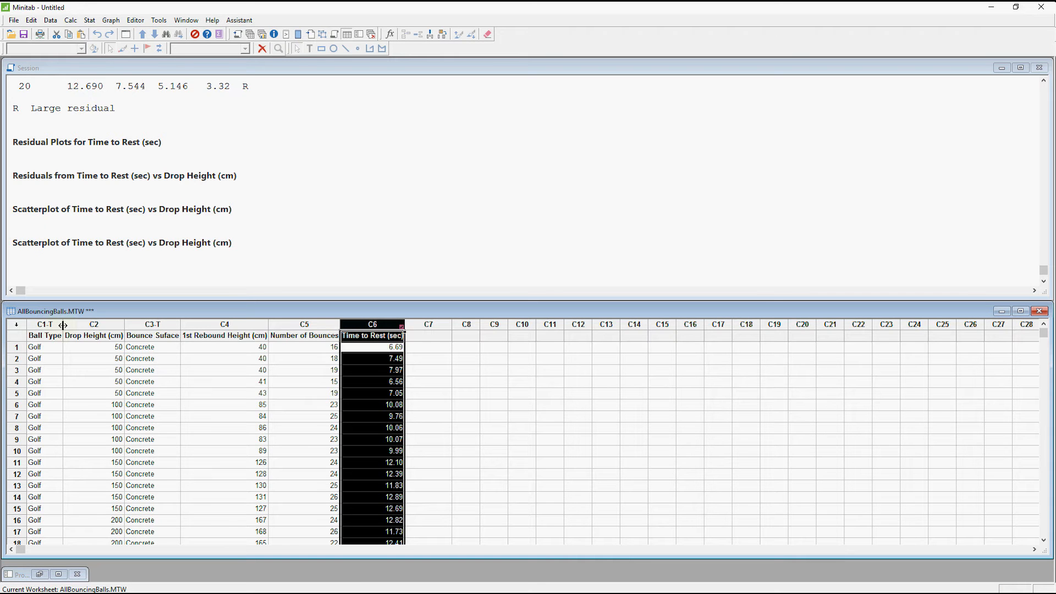
left_click_drag(62, 326, 104, 331)
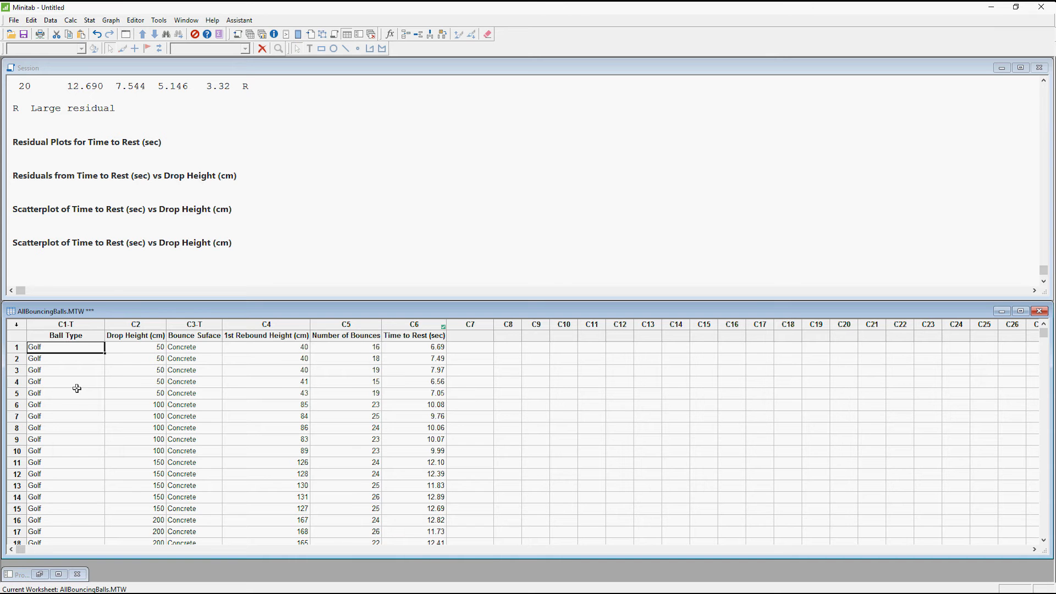
scroll(77, 388, "down", 20)
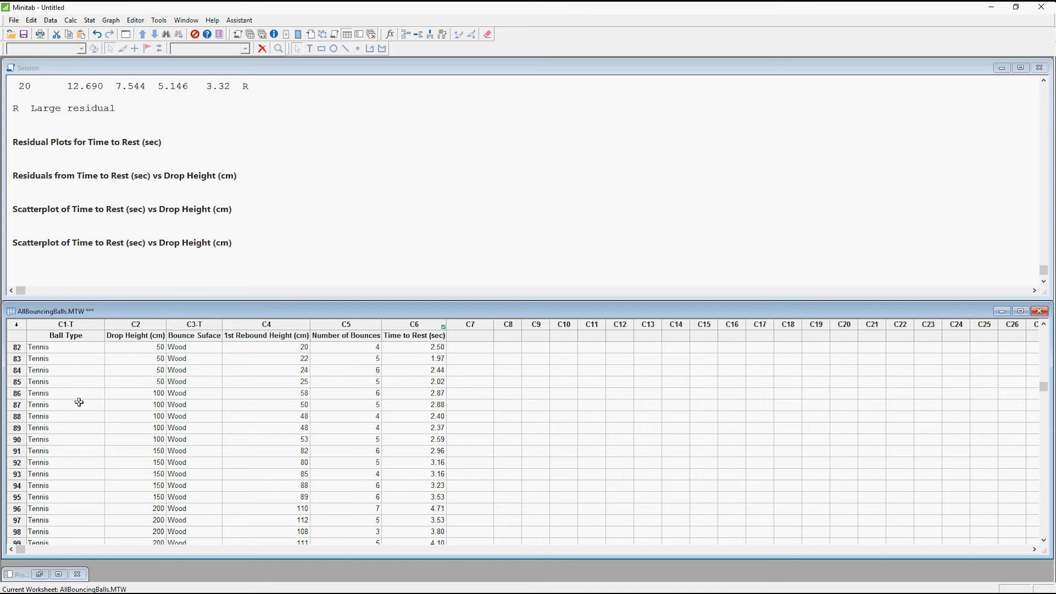
scroll(80, 402, "down", 19)
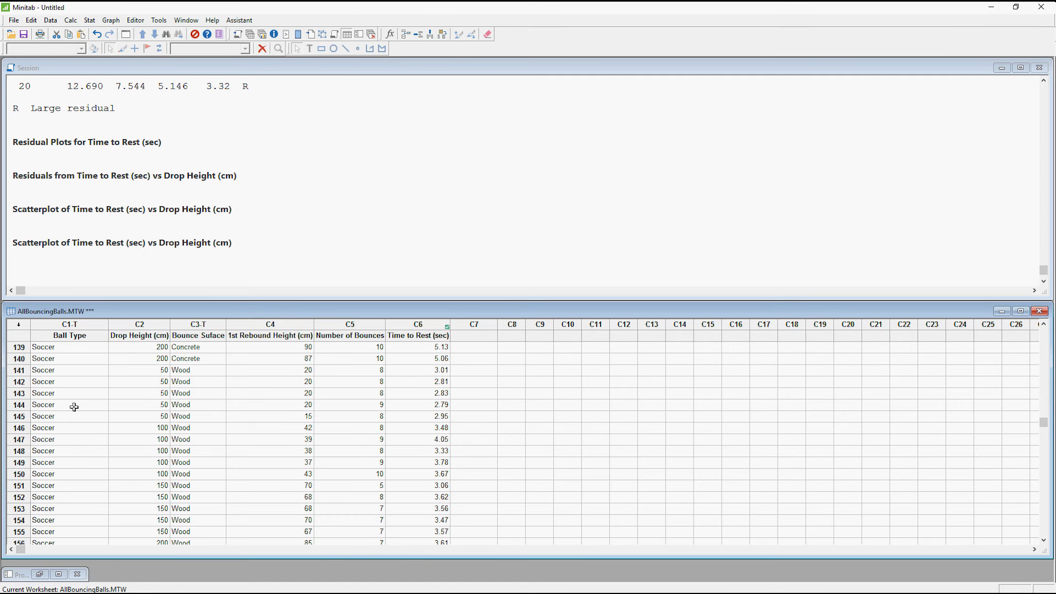
scroll(74, 407, "up", 20)
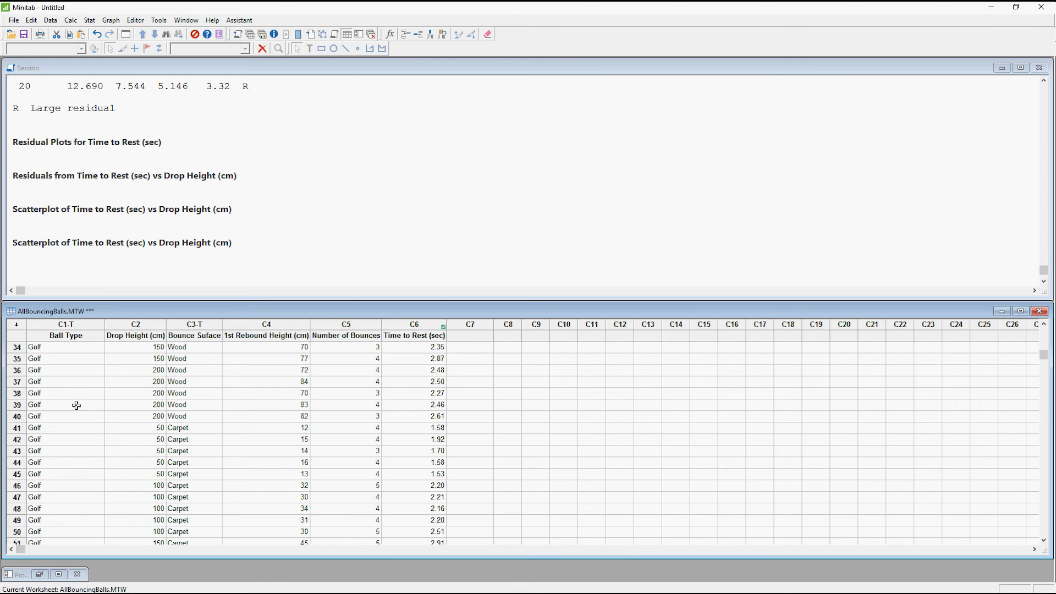
scroll(81, 396, "up", 5)
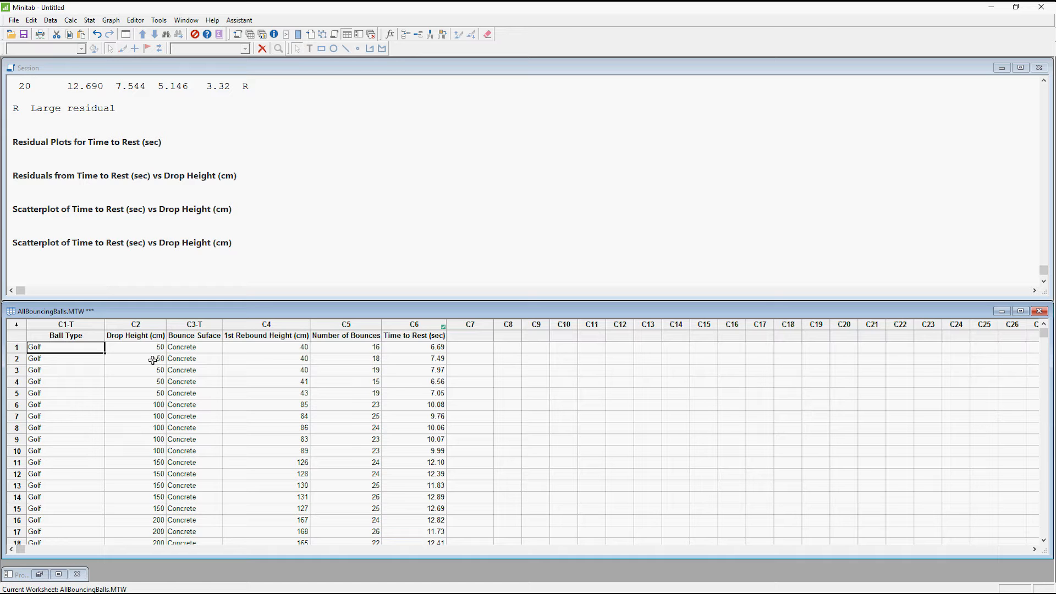
left_click(206, 326)
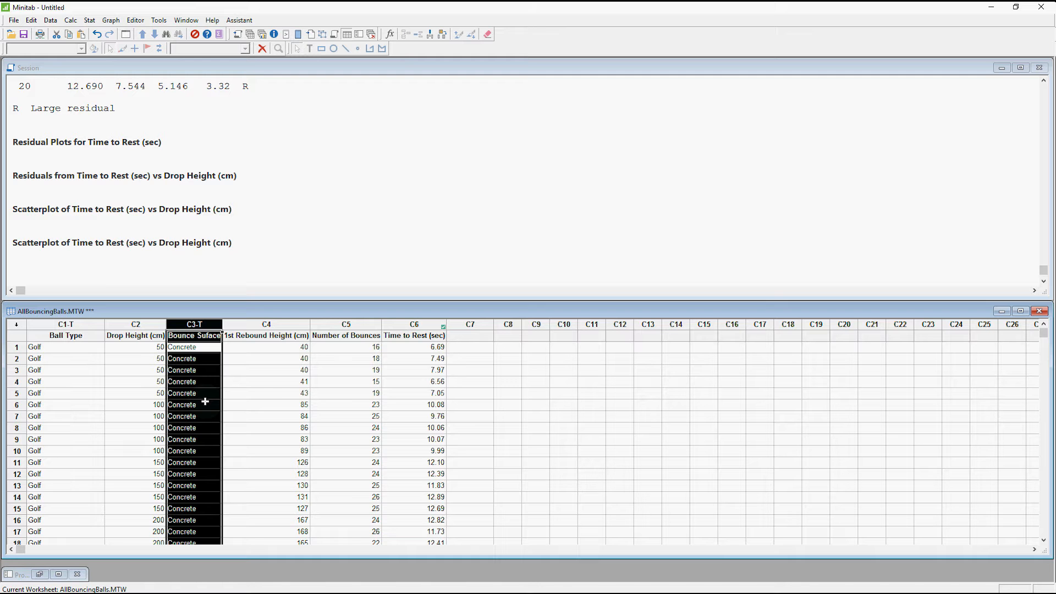
Set up a scatterplot with groups using Time to Rest (sec) as the Y variable and Drop Height (cm) as the X variable.
left_click(110, 20)
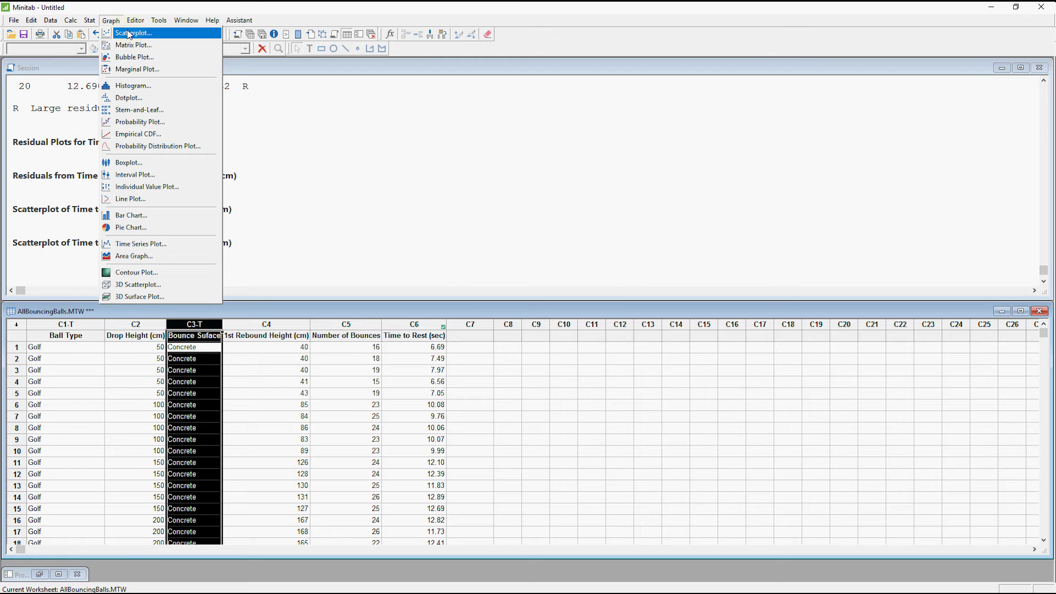
left_click(128, 35)
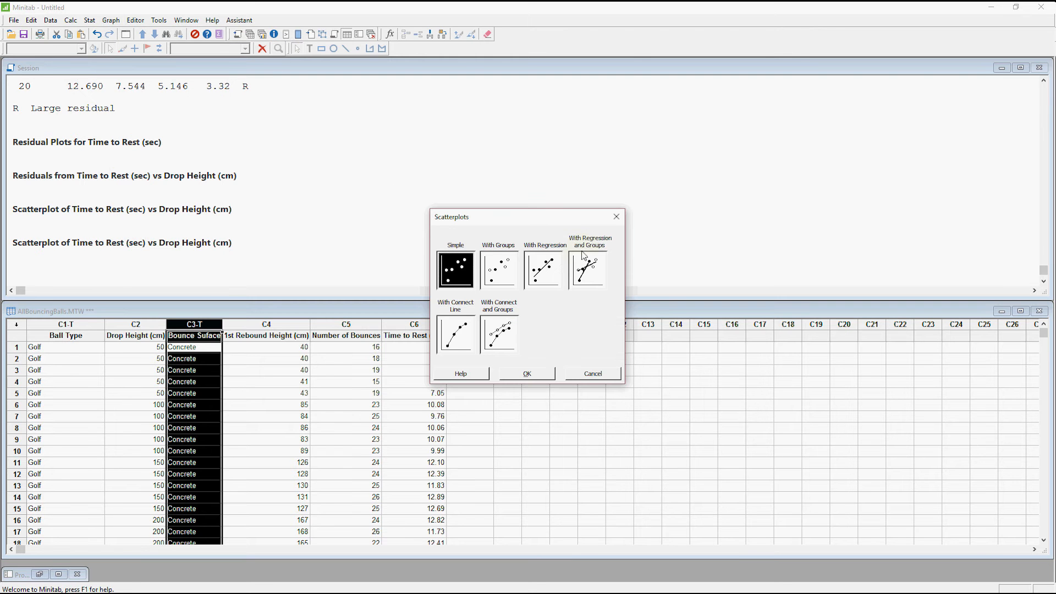
left_click(504, 273)
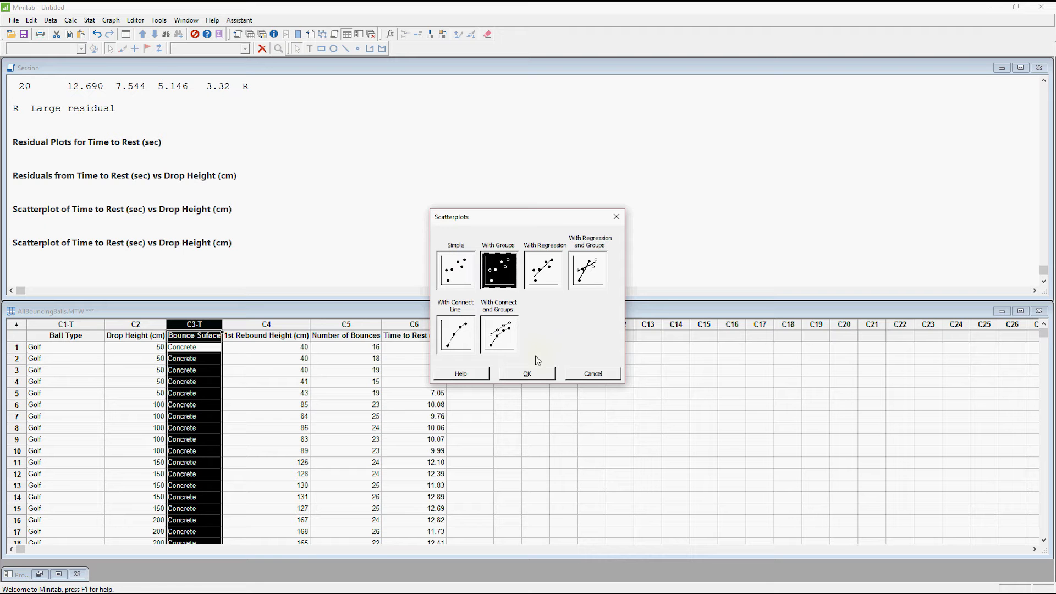
left_click(540, 378)
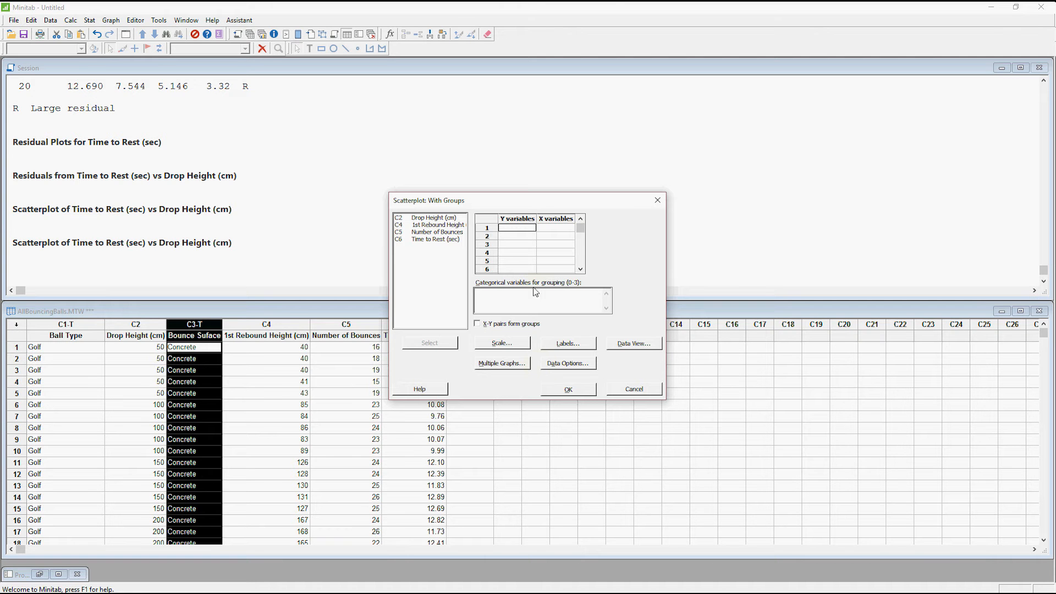
left_click(439, 240)
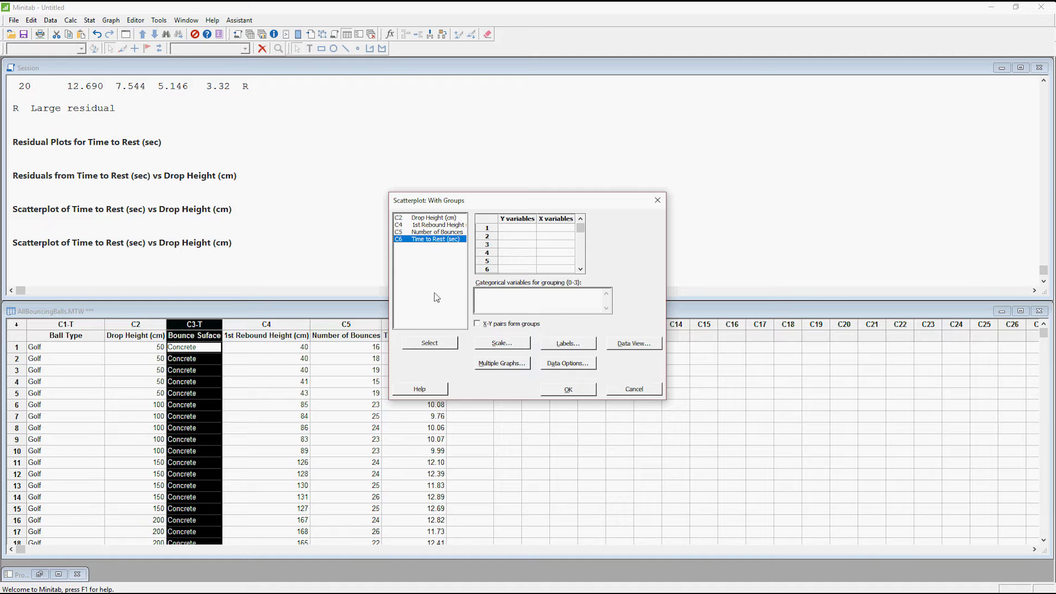
left_click(430, 342)
left_click(449, 219)
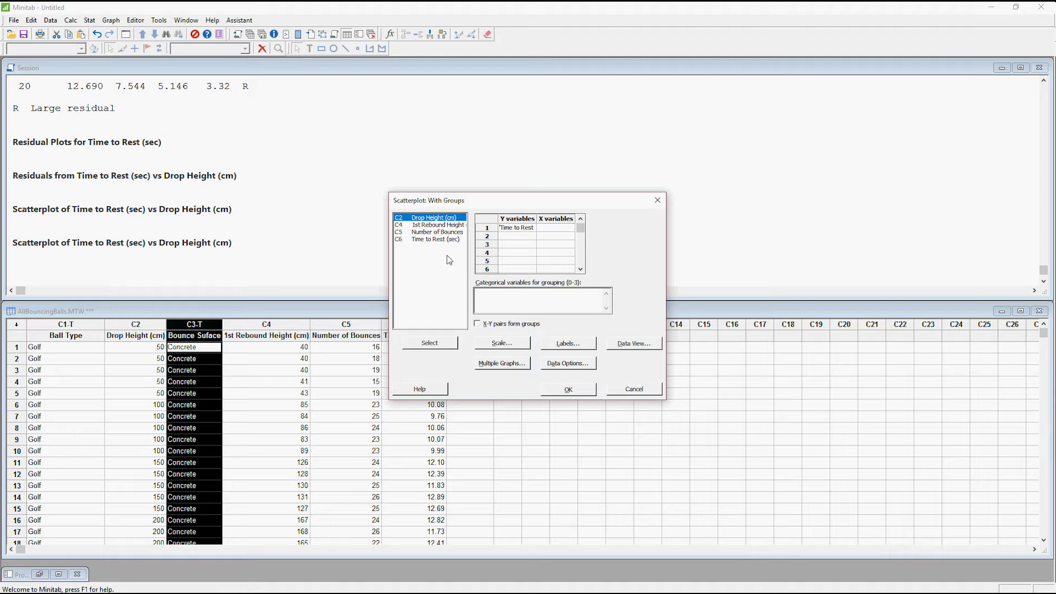
left_click(430, 343)
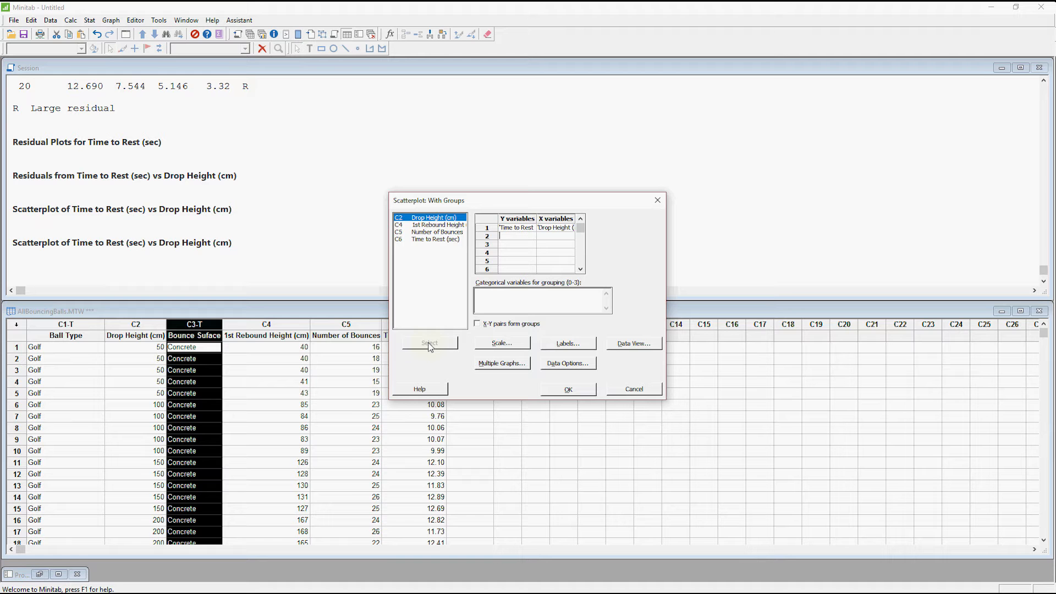
Group the scatterplot by Ball Type and Bounce Suface, generate it and maximize the graph.
left_click(488, 300)
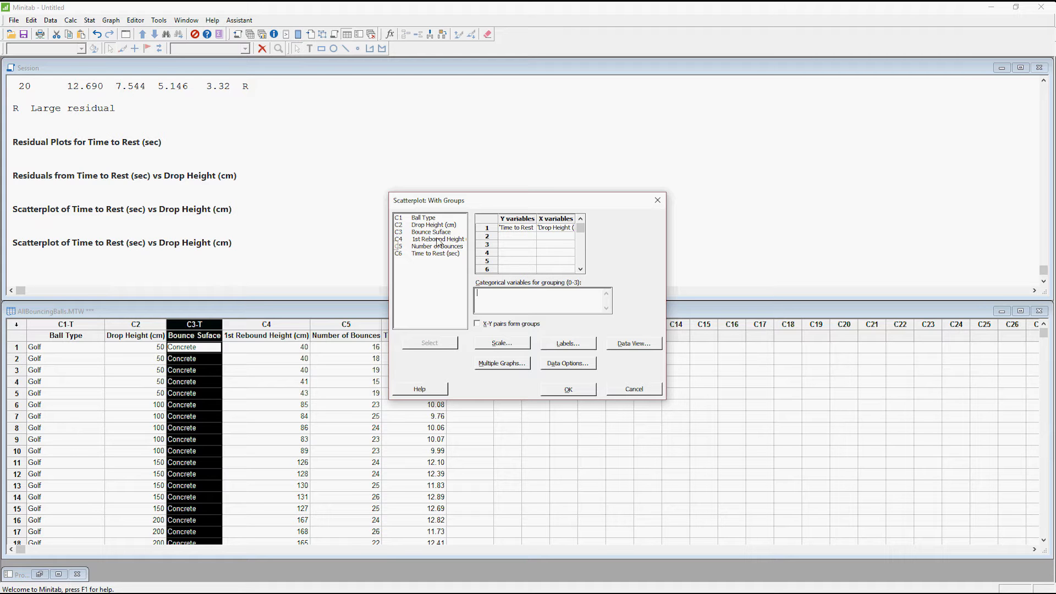
left_click(423, 218)
left_click(430, 342)
left_click(430, 231)
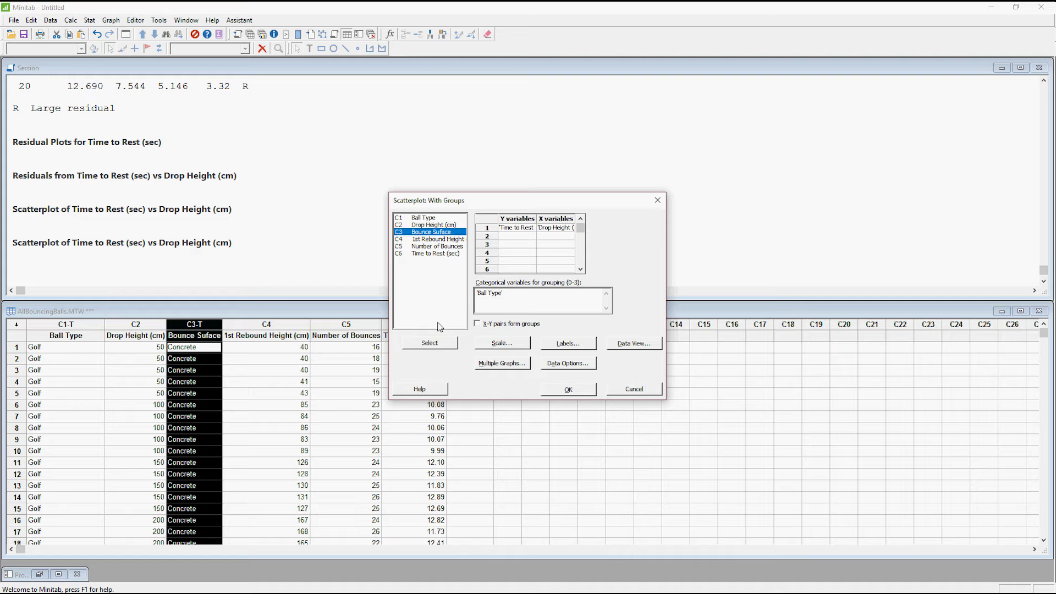
left_click(438, 343)
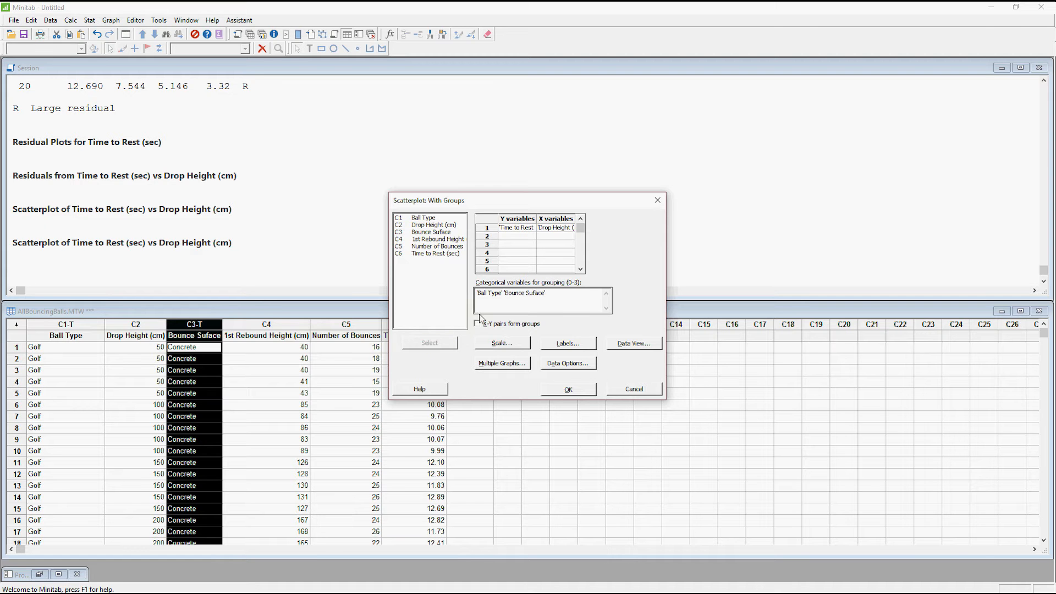
left_click(580, 386)
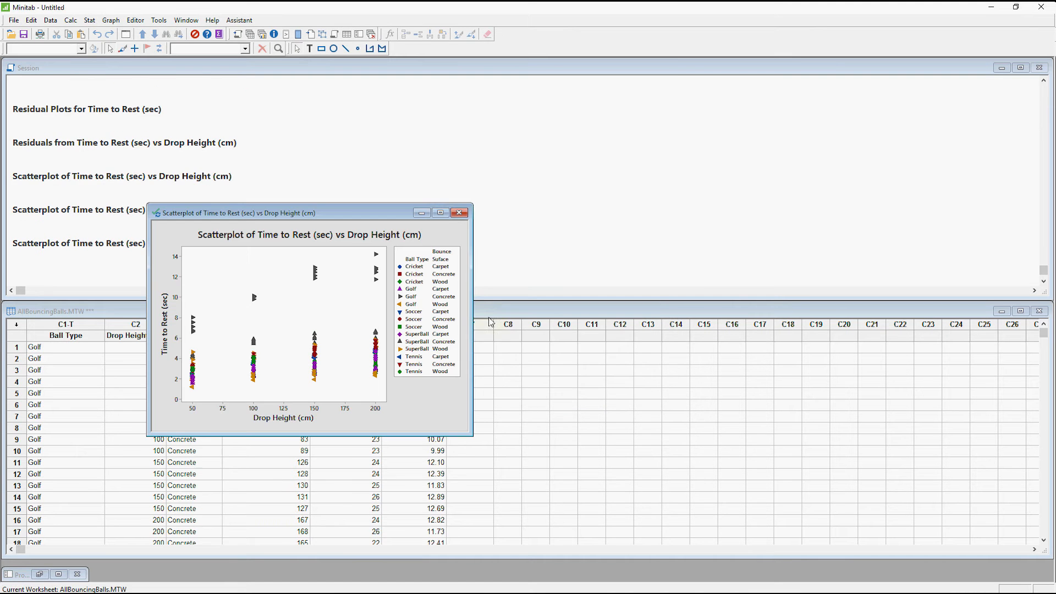
left_click(441, 213)
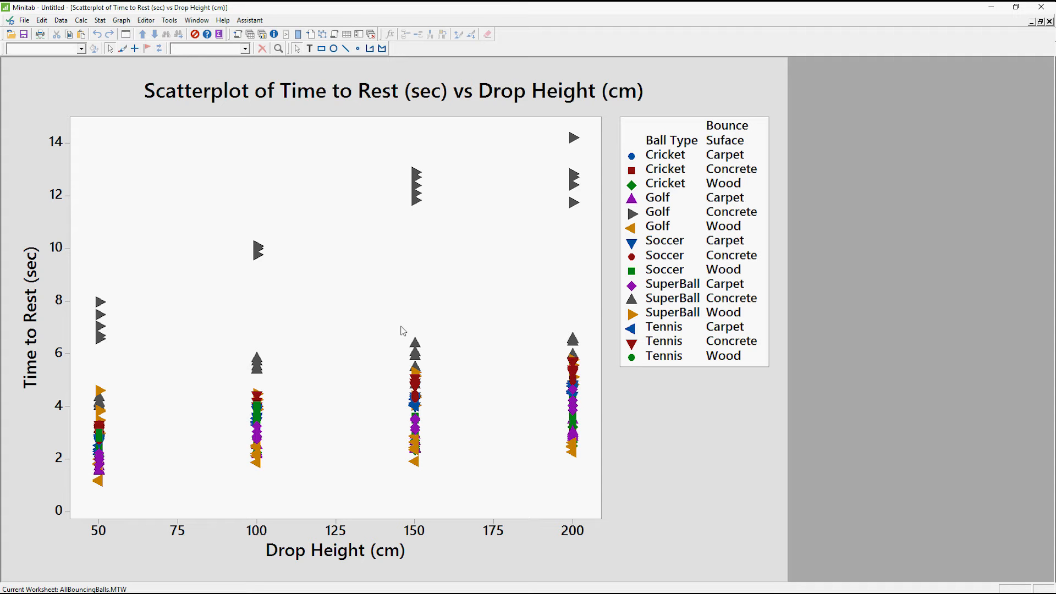
Create another grouped scatterplot of Time to Rest vs Drop Height grouped only by Ball Type, and move its restored window clear of the first plot.
left_click(122, 20)
left_click(145, 37)
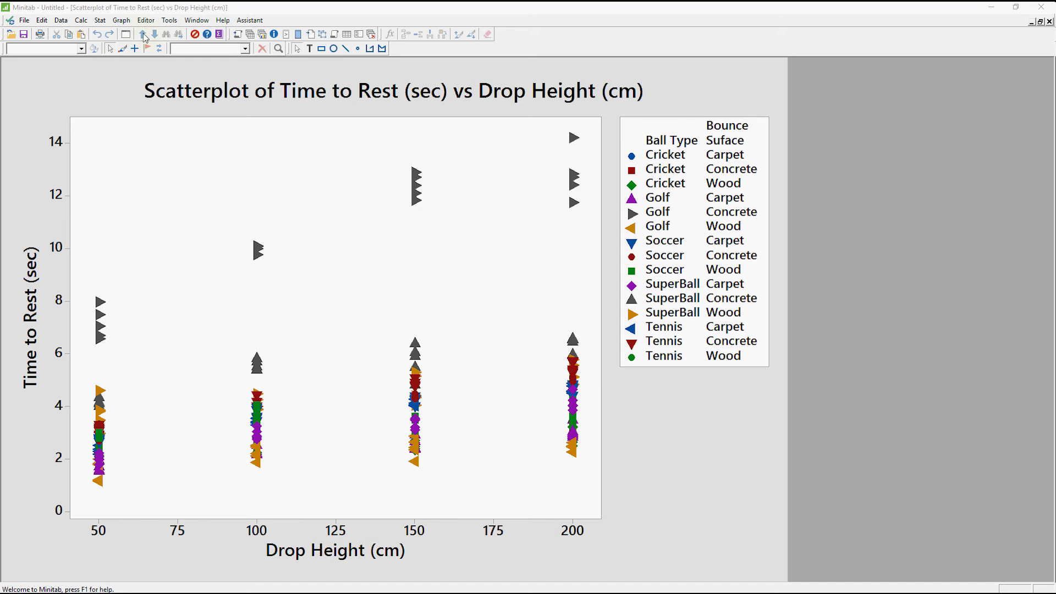
left_click(500, 267)
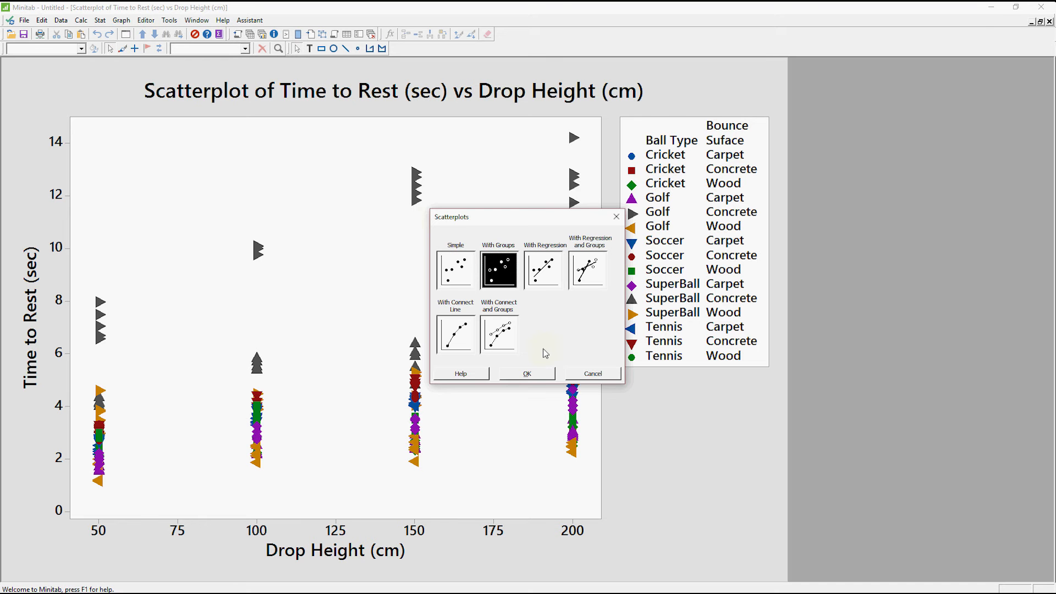
left_click(544, 376)
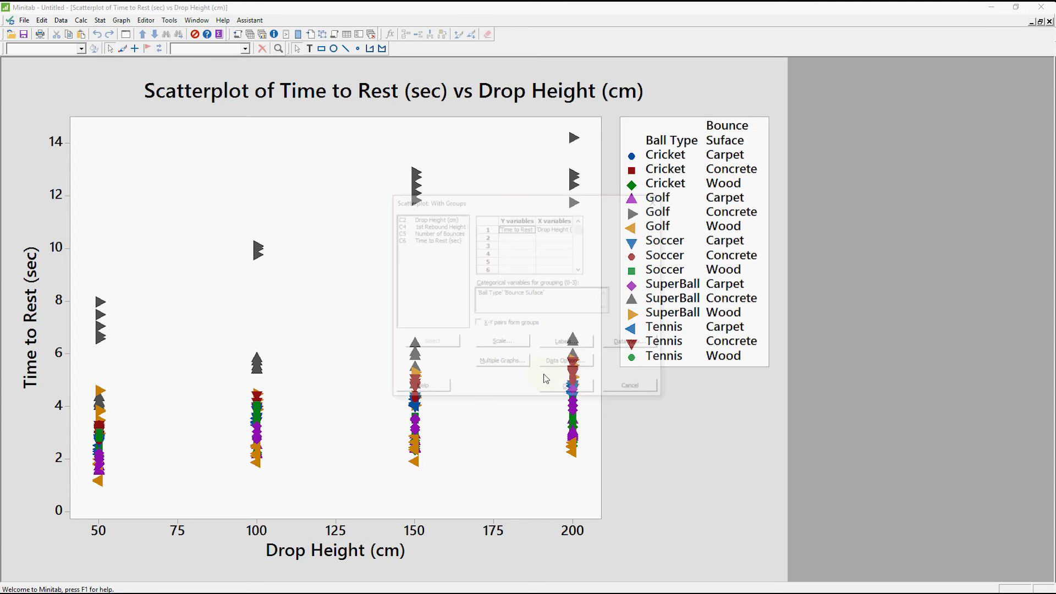
left_click_drag(553, 292, 504, 293)
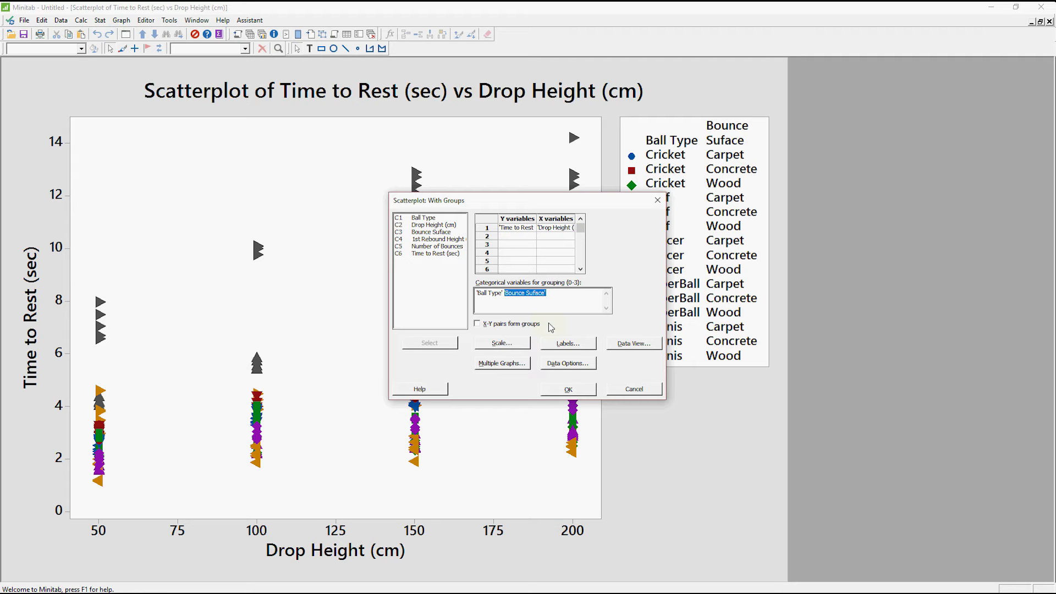
key("Delete")
left_click(578, 394)
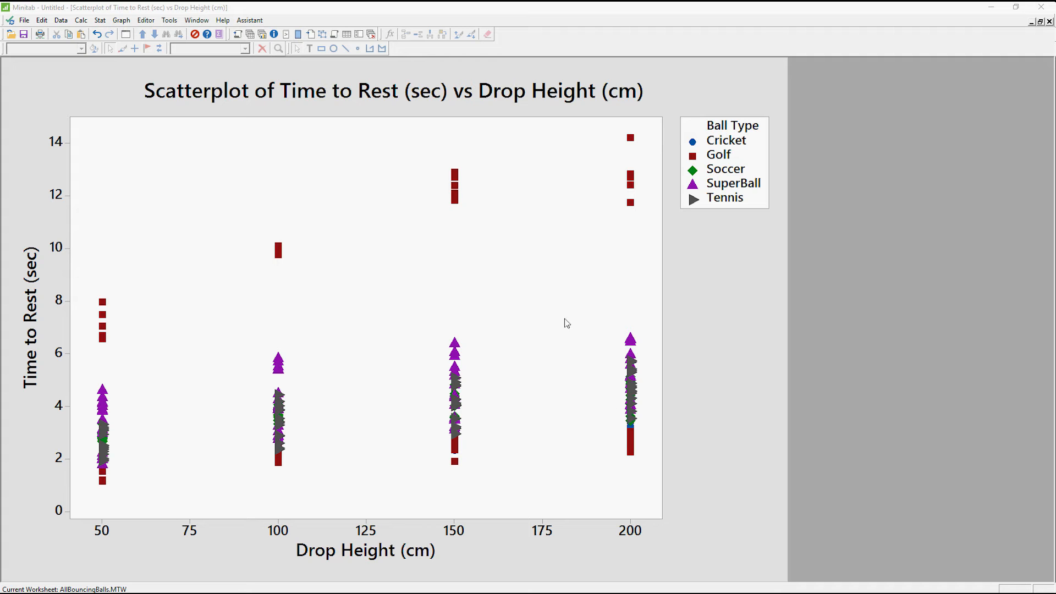
left_click(1039, 22)
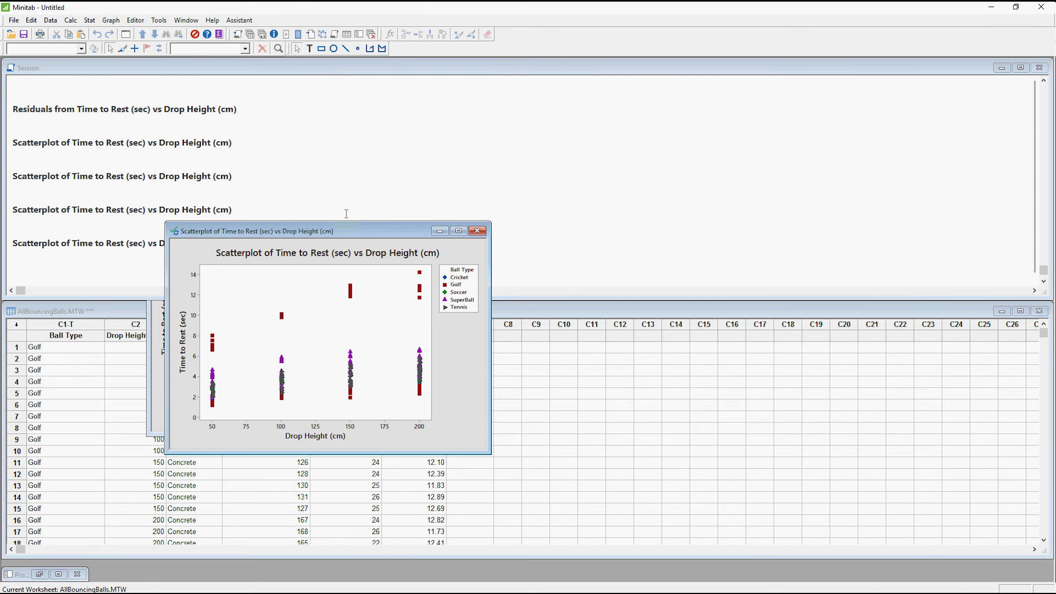
left_click_drag(354, 231, 775, 210)
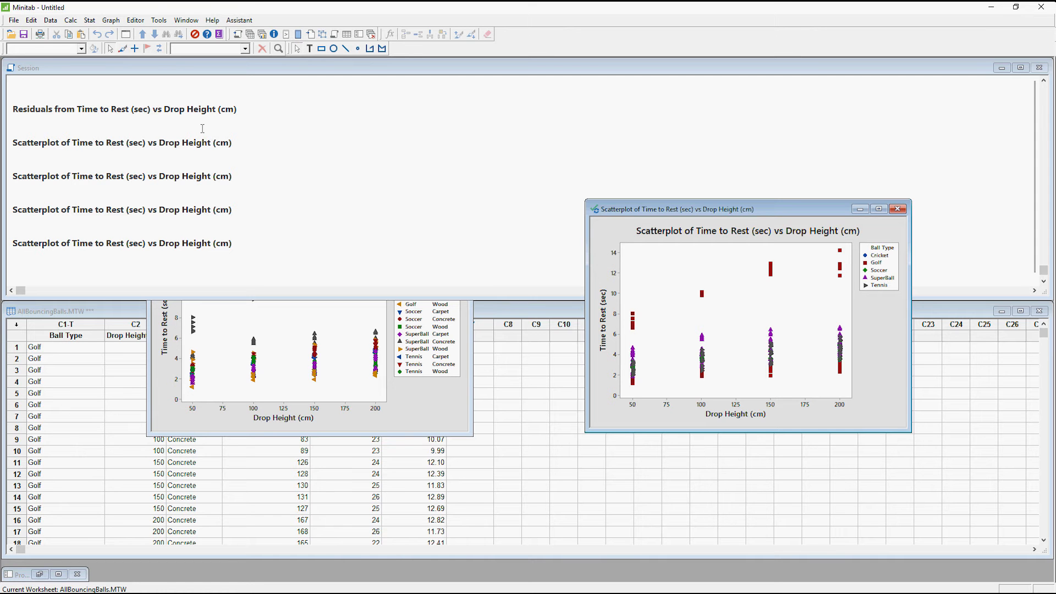
Fit a General Linear Model of Time to Rest on Ball Type, Bounce Suface and covariate Drop Height, with four-in-one standardized residual plots and residuals versus Drop Height.
left_click(90, 20)
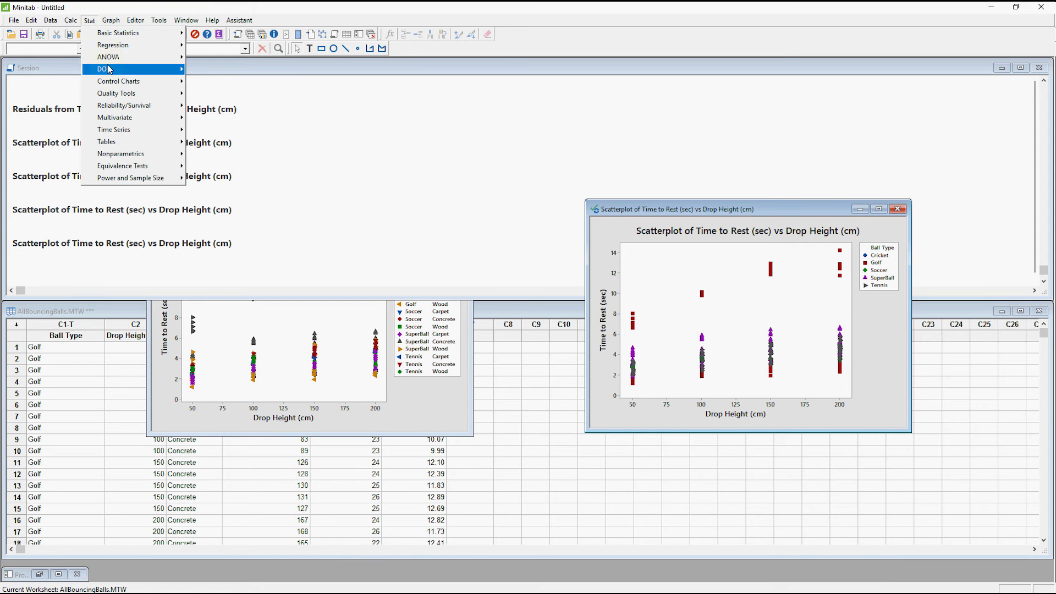
mouse_move(138, 57)
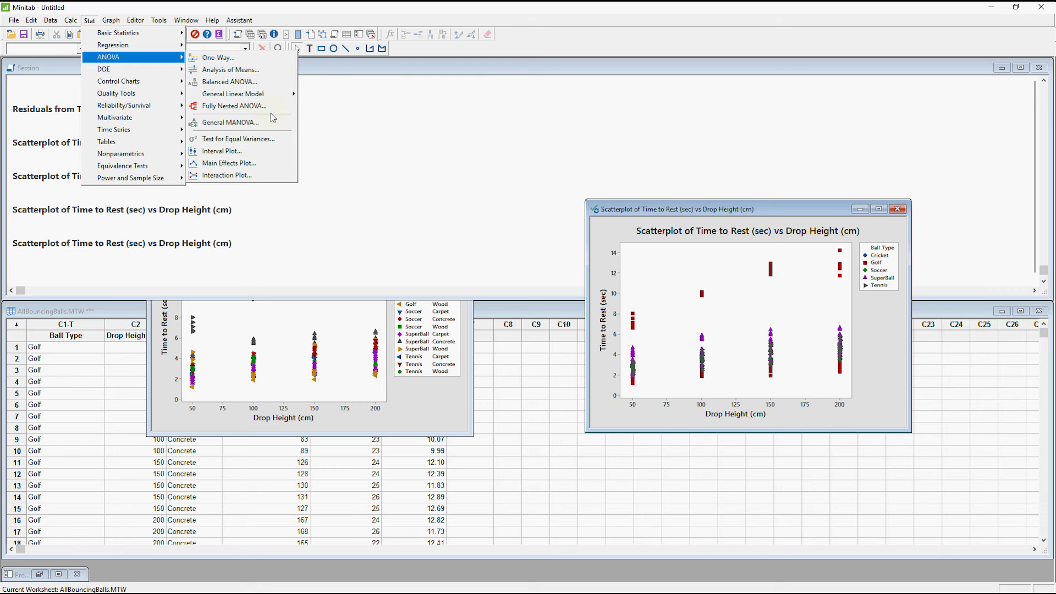
mouse_move(268, 94)
left_click(310, 99)
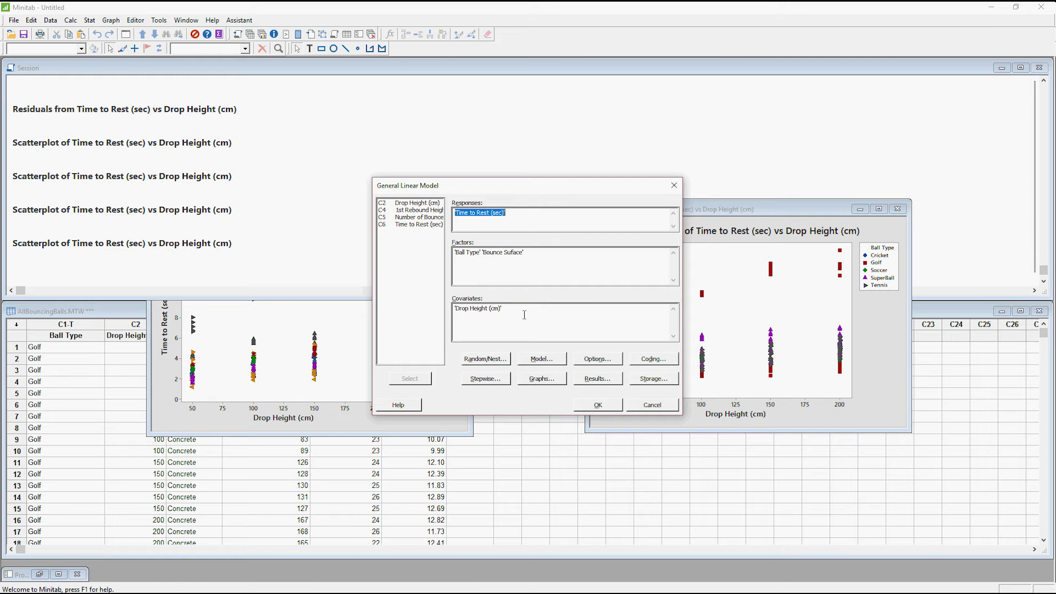
left_click(561, 382)
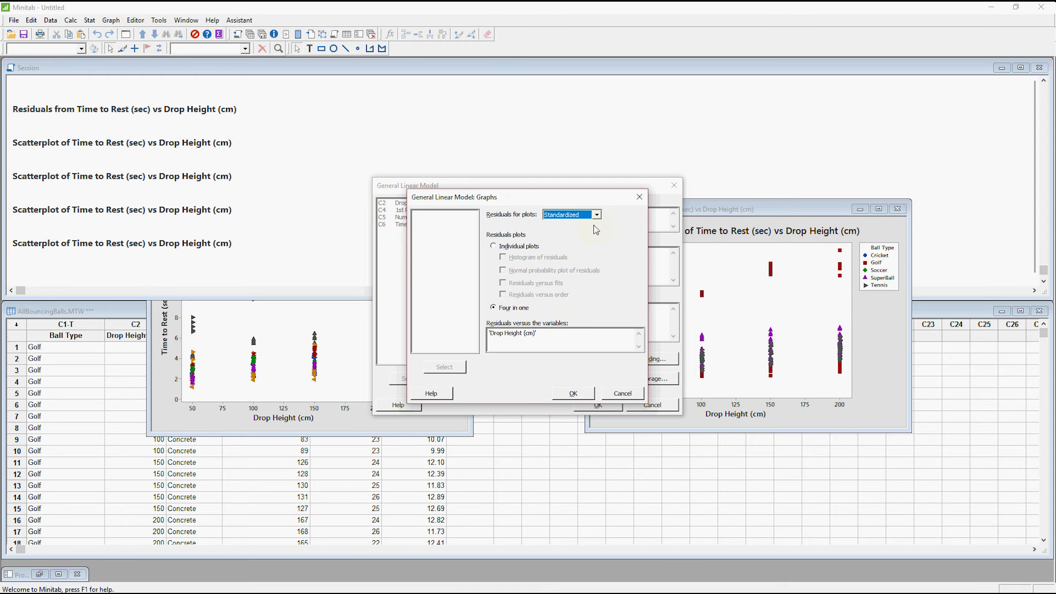
left_click(565, 333)
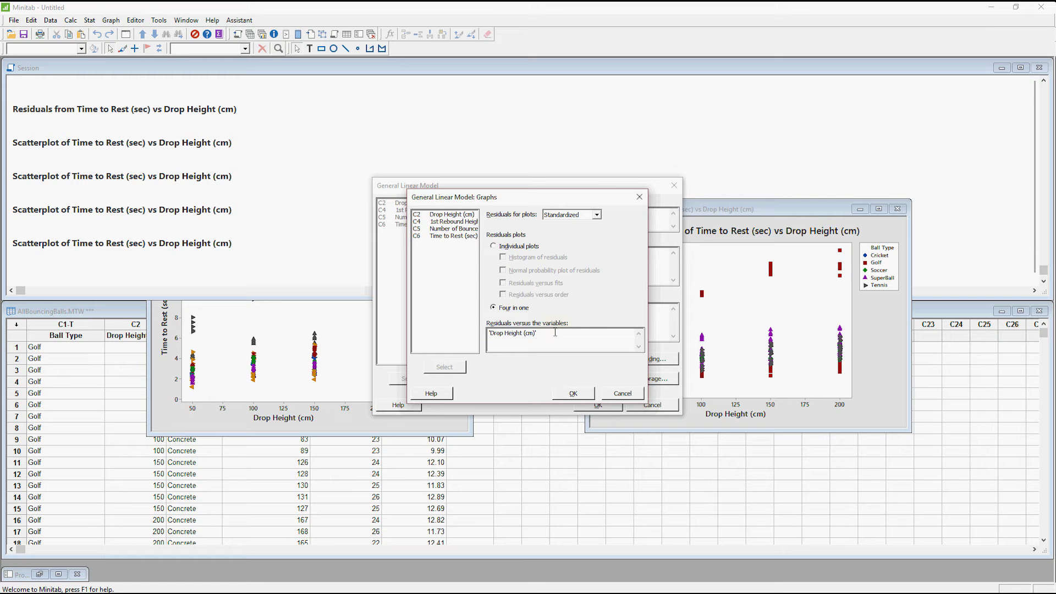
left_click(573, 393)
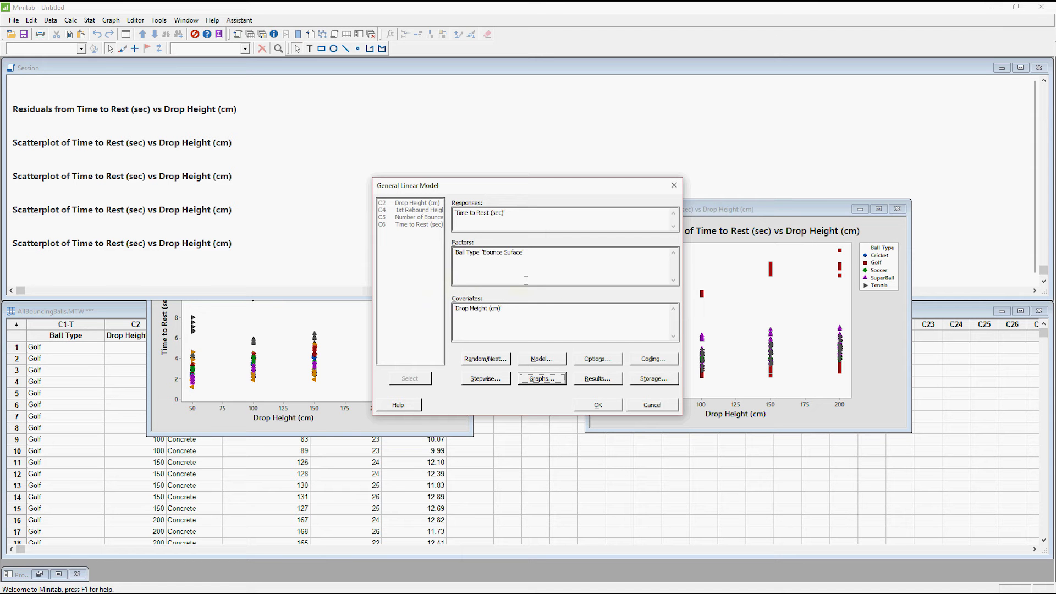
left_click(603, 405)
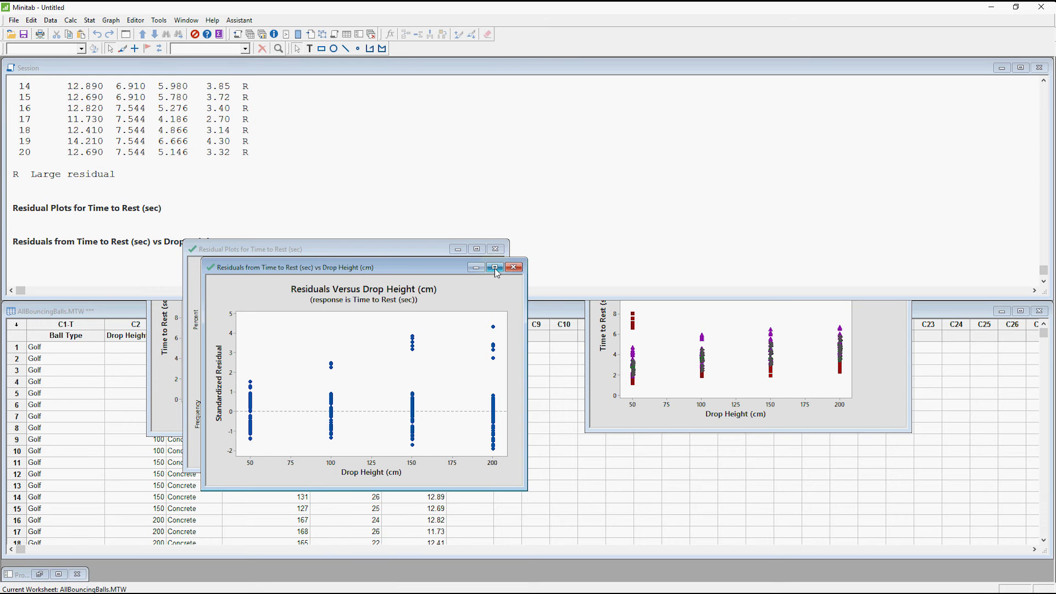
Move the residuals versus Drop Height graph aside and maximize the four-in-one residual plots for Time to Rest to examine them.
left_click_drag(402, 269, 793, 147)
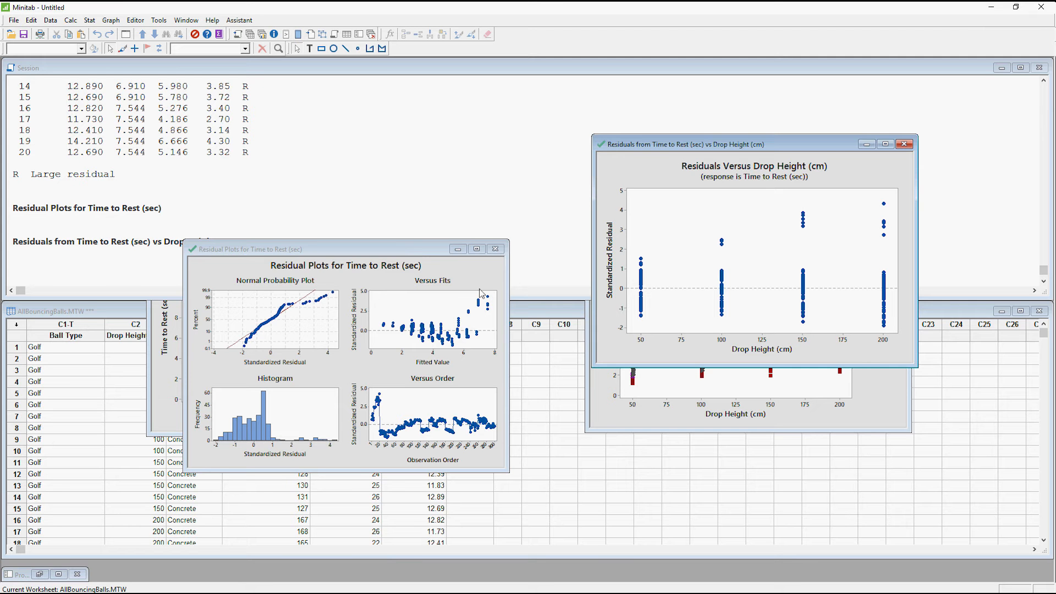
left_click(477, 248)
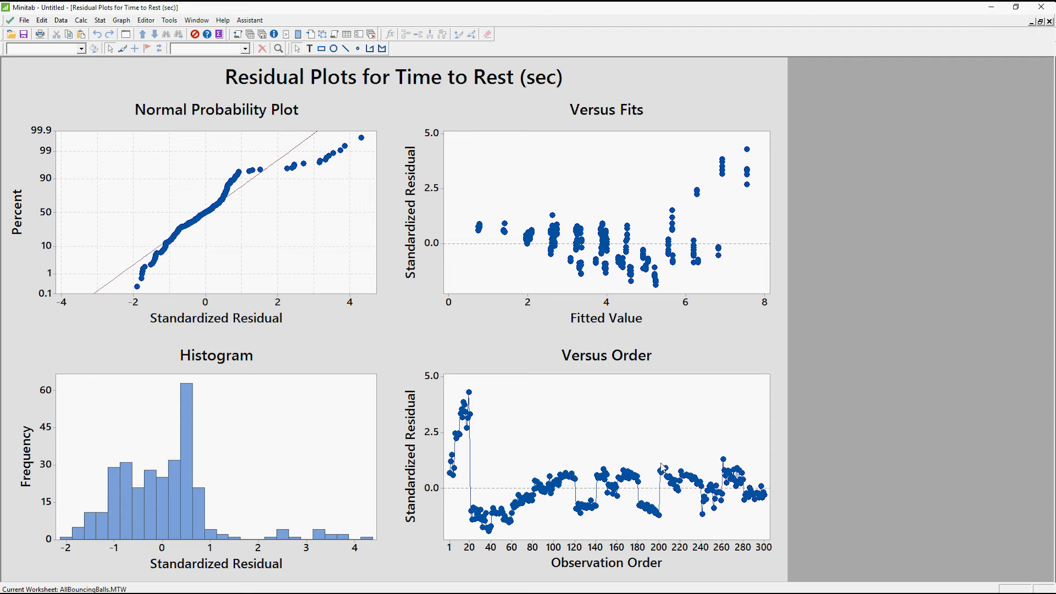
Compare the row order of ball types and surfaces in the worksheet with the four-in-one residual plots for Time to Rest.
left_click(1040, 21)
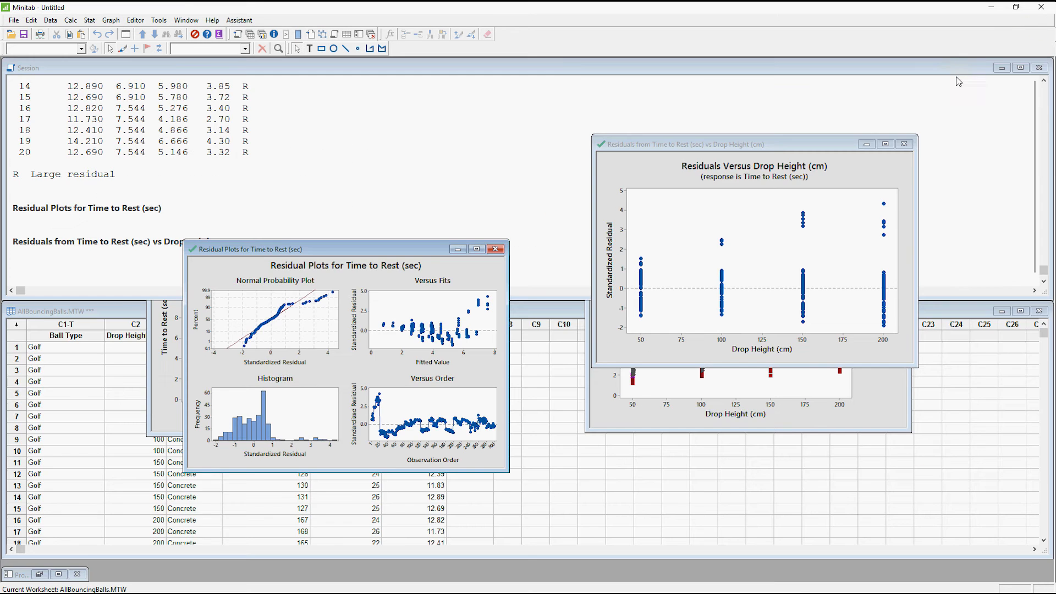
left_click(86, 369)
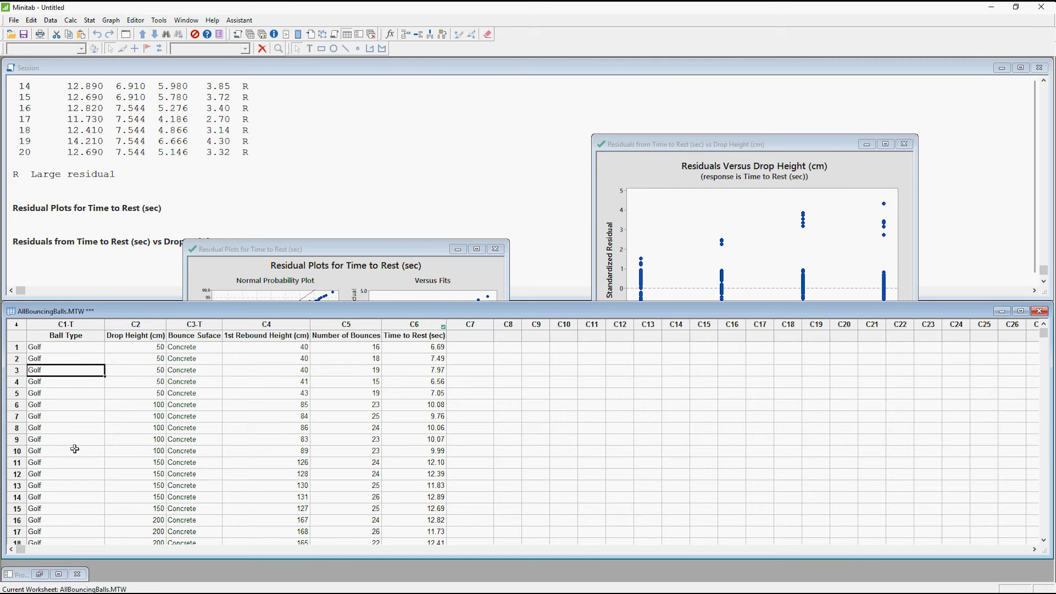
scroll(74, 449, "down", 20)
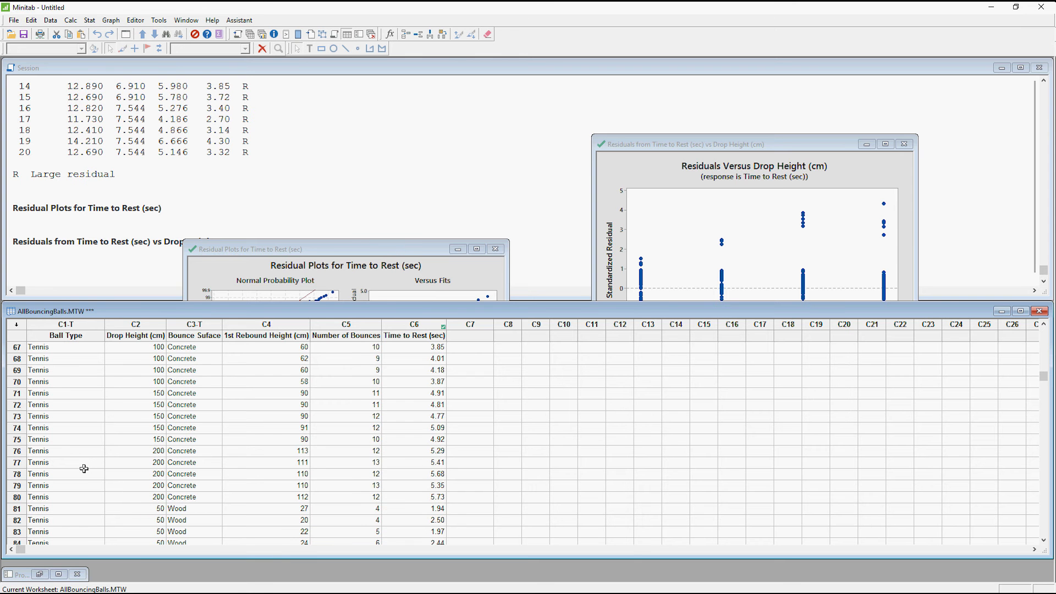
left_click(374, 290)
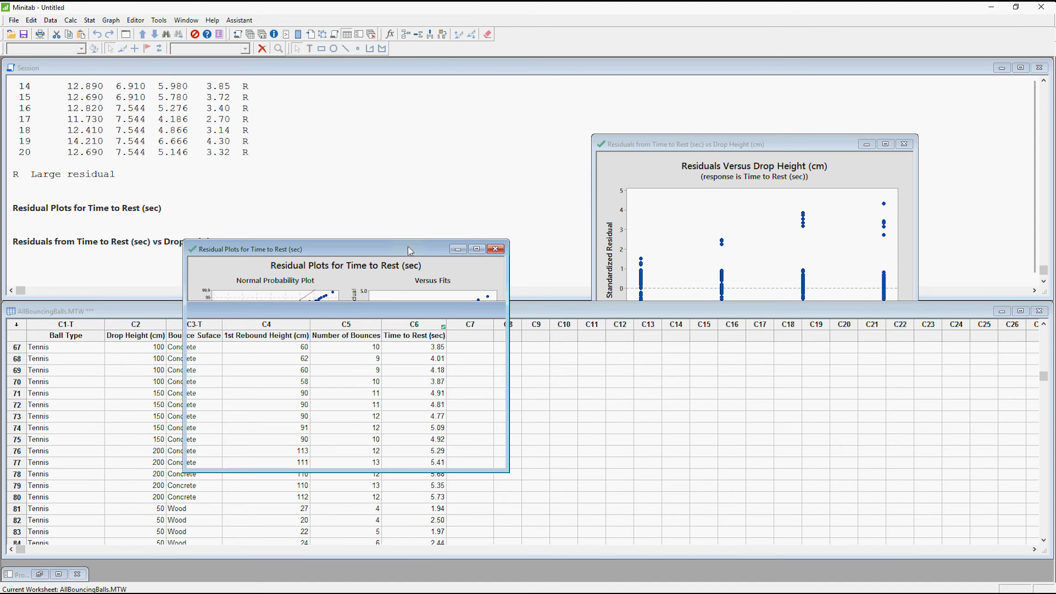
left_click(476, 250)
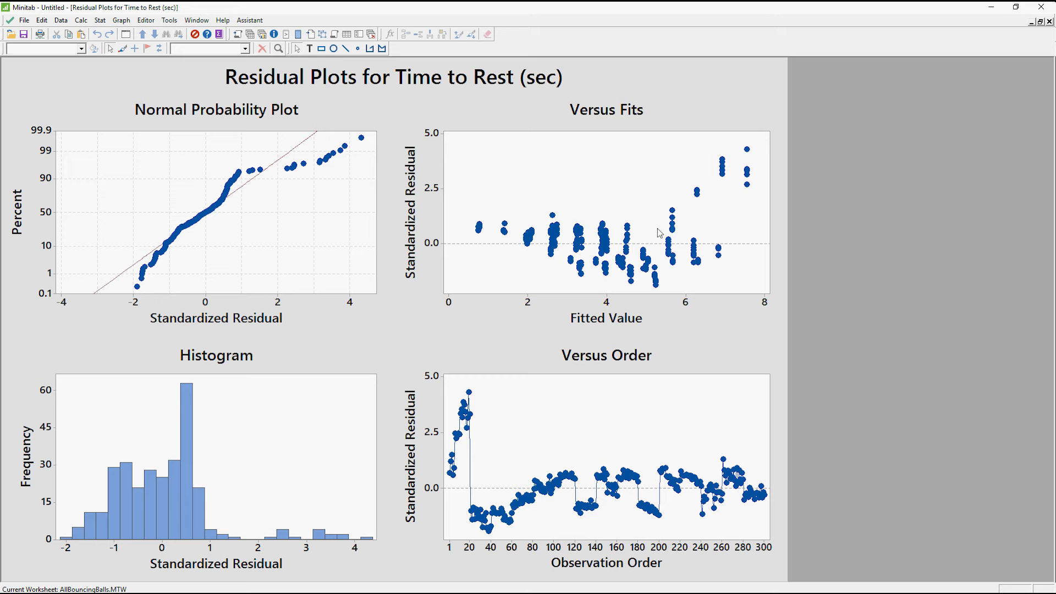
Restore the four-in-one residual plots, move them aside and go back to the start of the General Linear Model output.
left_click(1039, 22)
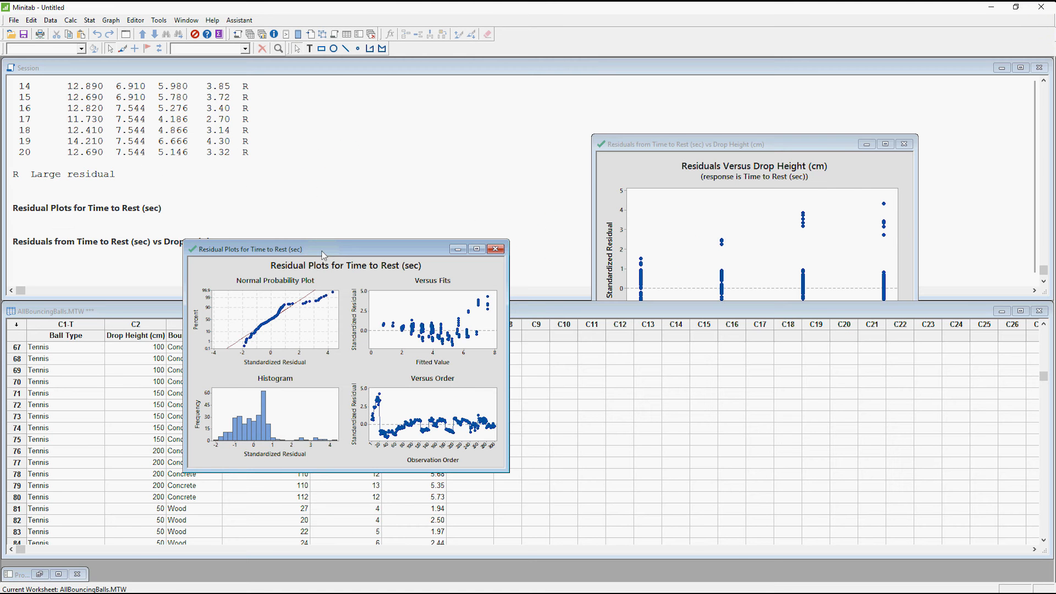
left_click_drag(321, 249, 783, 256)
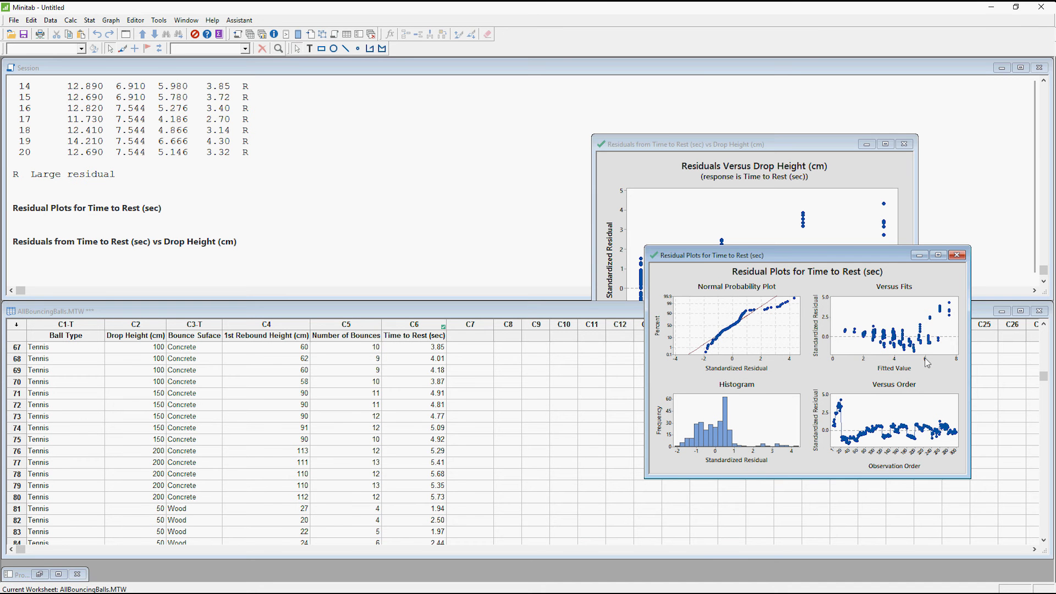
left_click(307, 230)
scroll(306, 229, "up", 5)
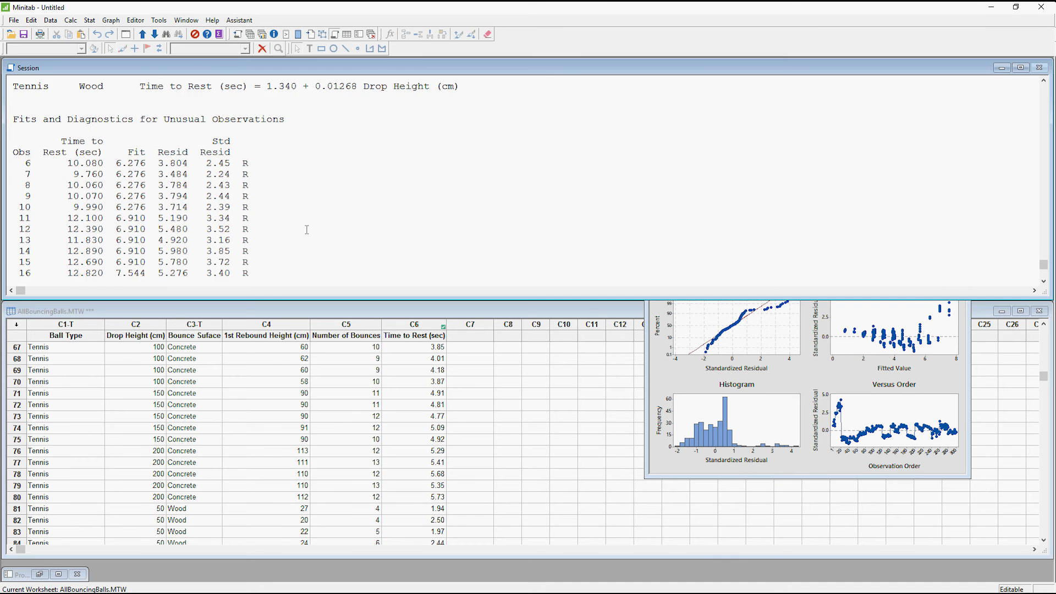
scroll(307, 230, "up", 15)
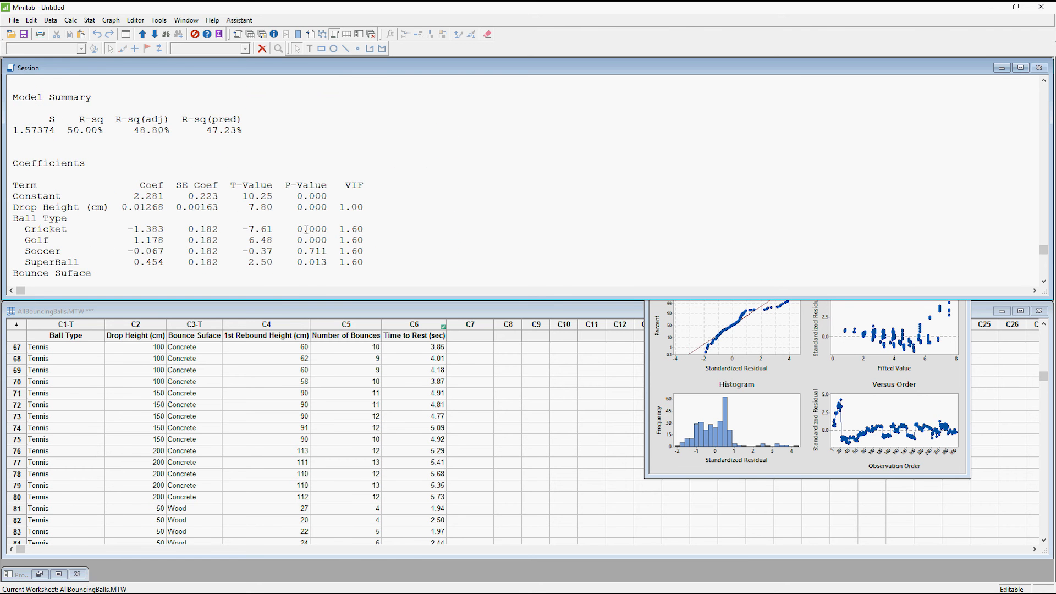
scroll(306, 229, "up", 8)
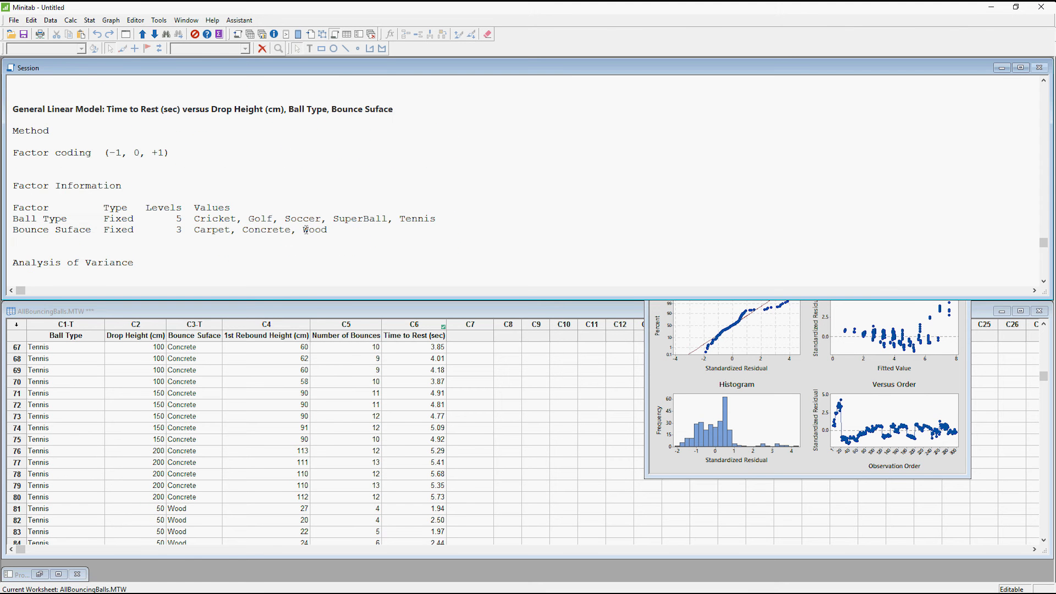
Examine the Analysis of Variance, Model Summary, Coefficients, Regression Equation and unusual observations in the General Linear Model output.
scroll(306, 230, "down", 3)
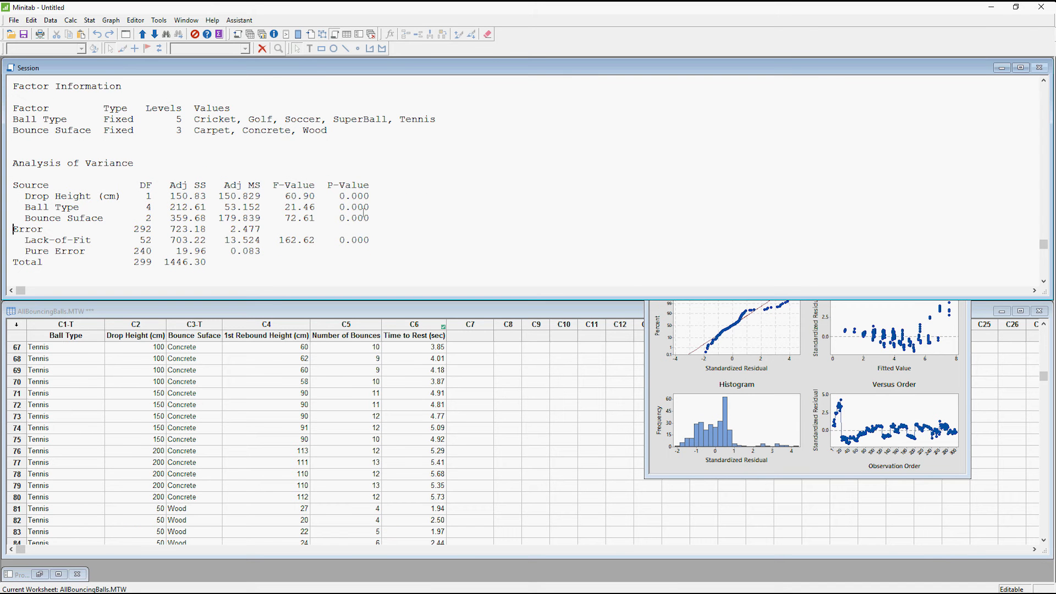
scroll(358, 227, "down", 2)
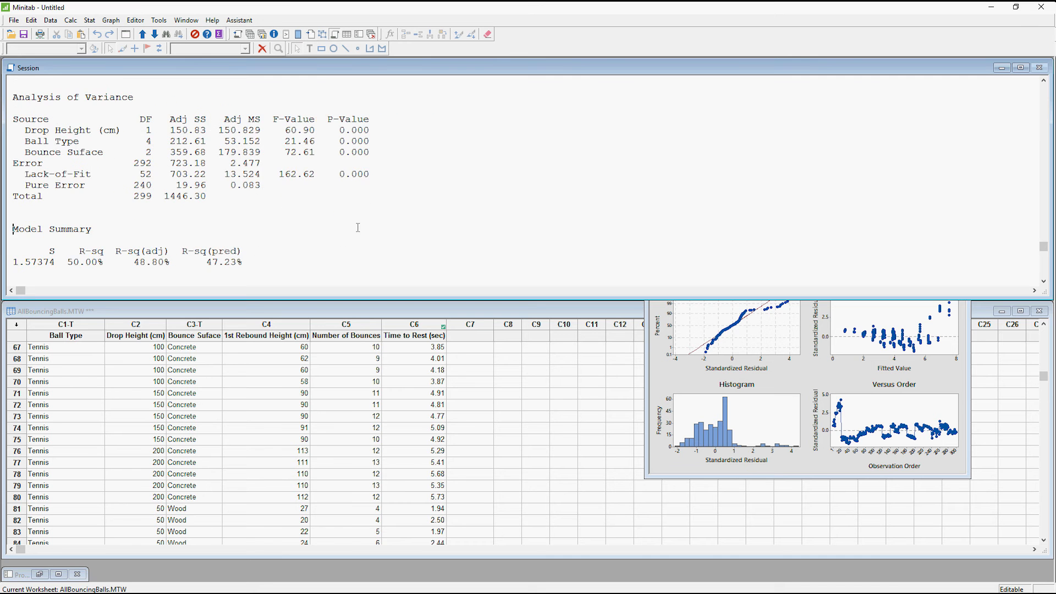
scroll(358, 227, "down", 1)
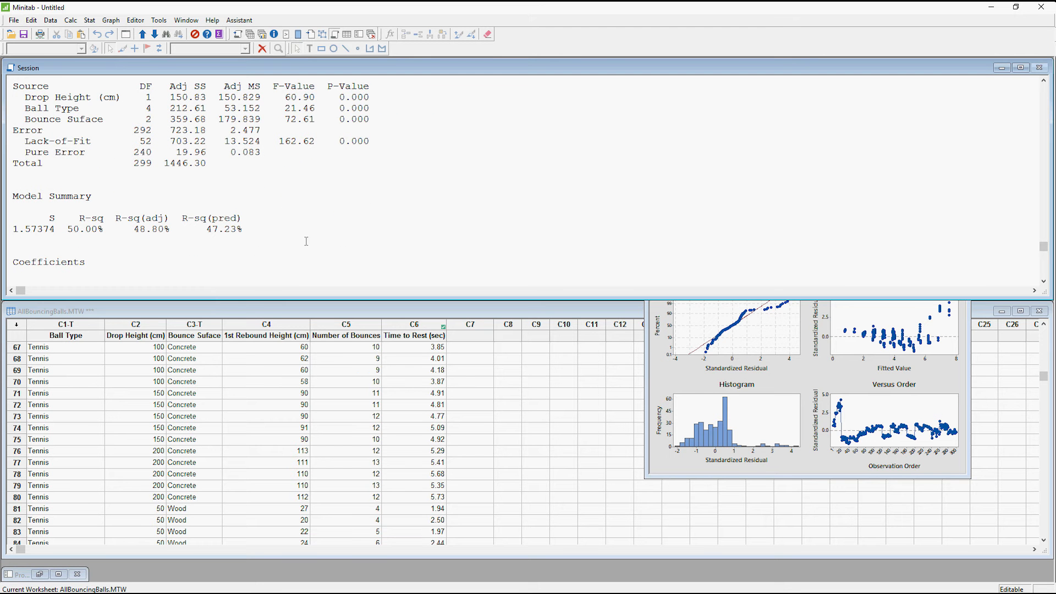
scroll(306, 241, "down", 2)
scroll(291, 229, "down", 2)
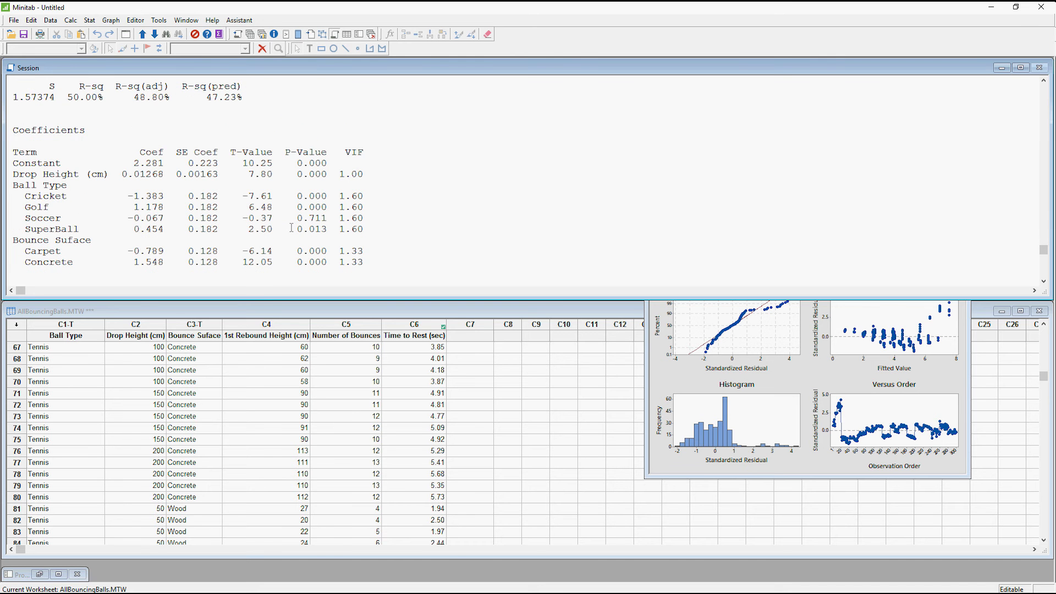
scroll(291, 228, "down", 1)
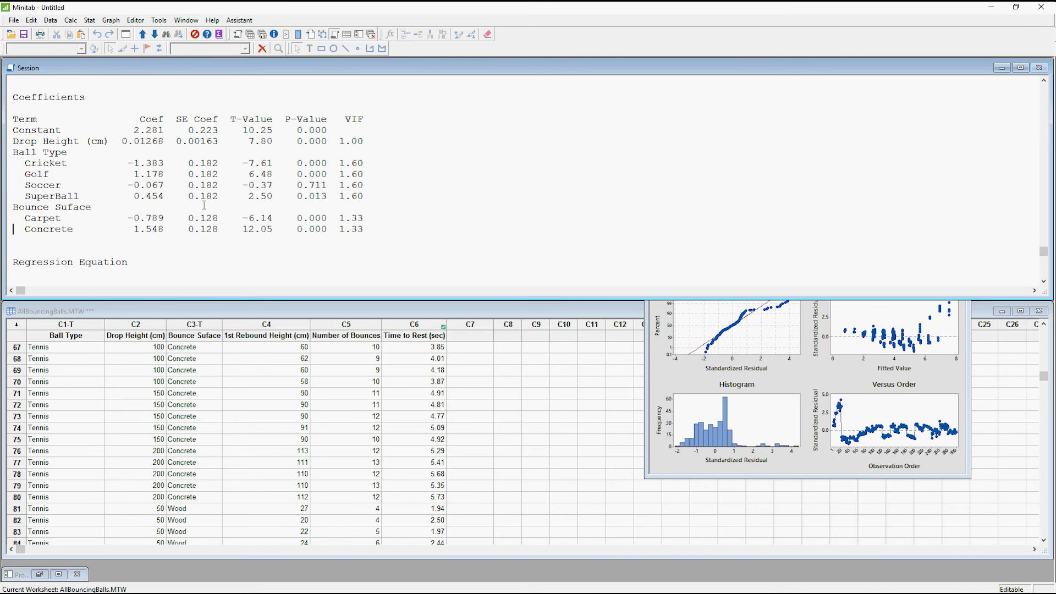
scroll(230, 211, "down", 2)
scroll(229, 211, "down", 13)
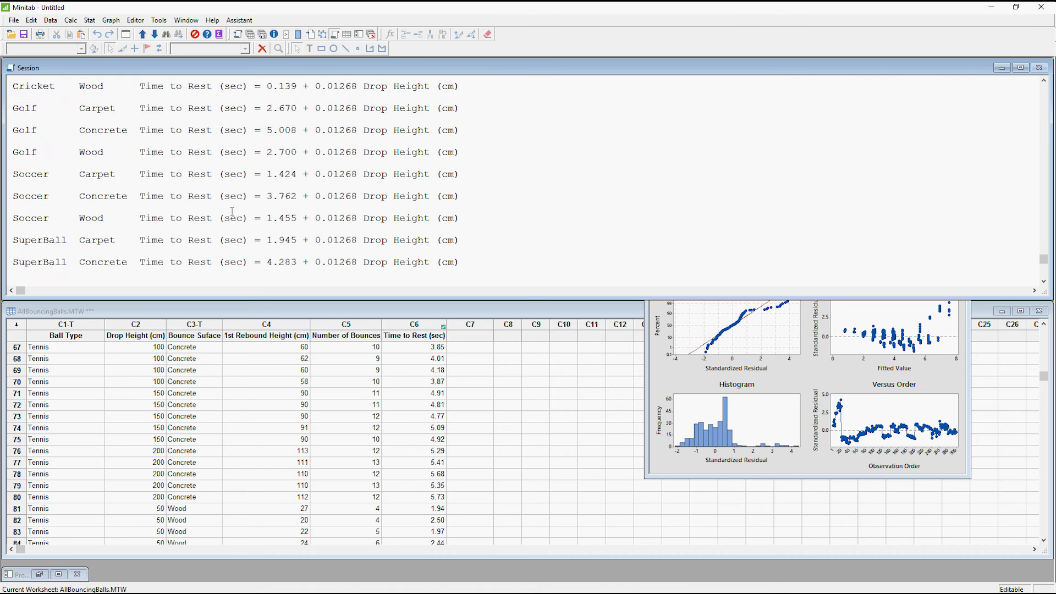
scroll(231, 211, "down", 1)
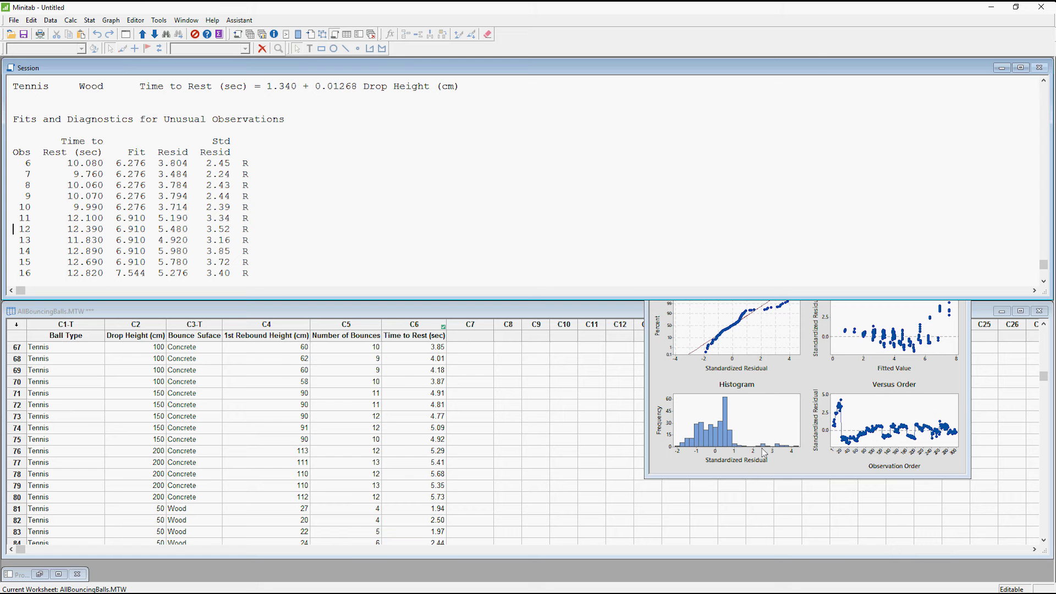
Maximize the four-in-one residual plots to examine the residuals versus fits, and restore the window.
left_click(790, 463)
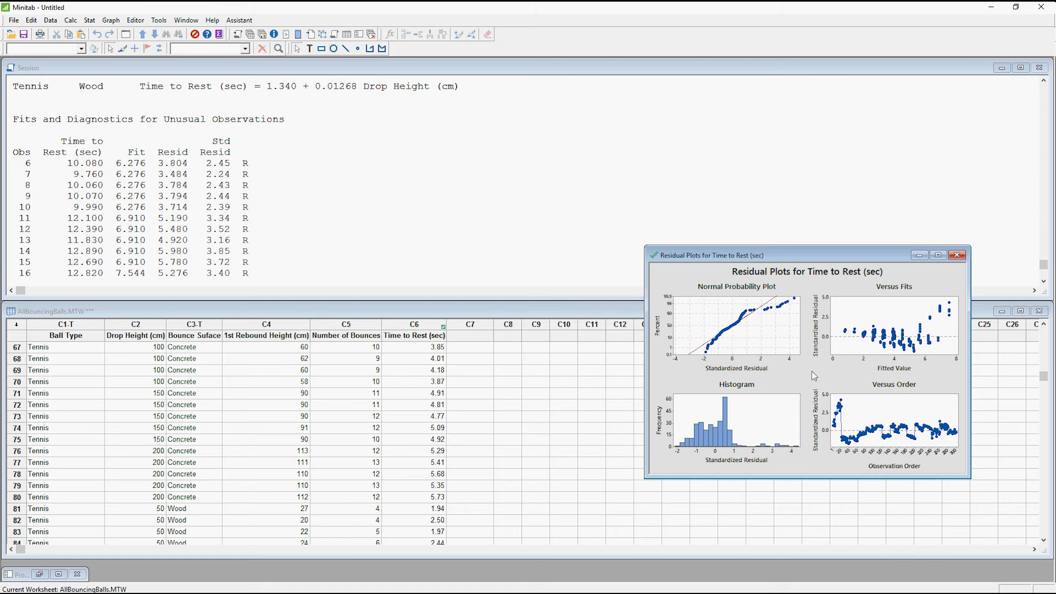
left_click(944, 255)
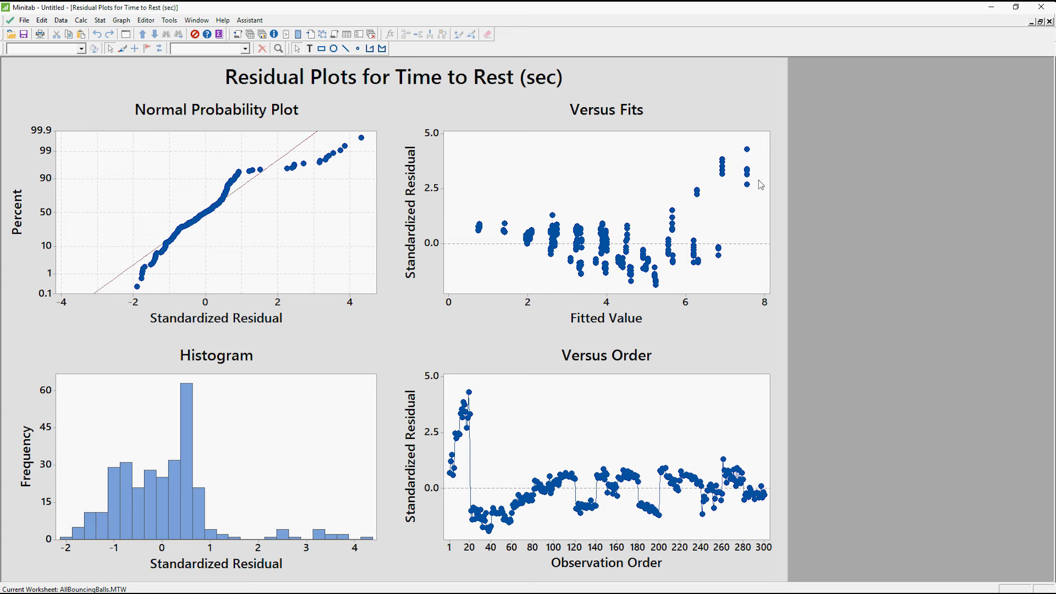
left_click(1040, 22)
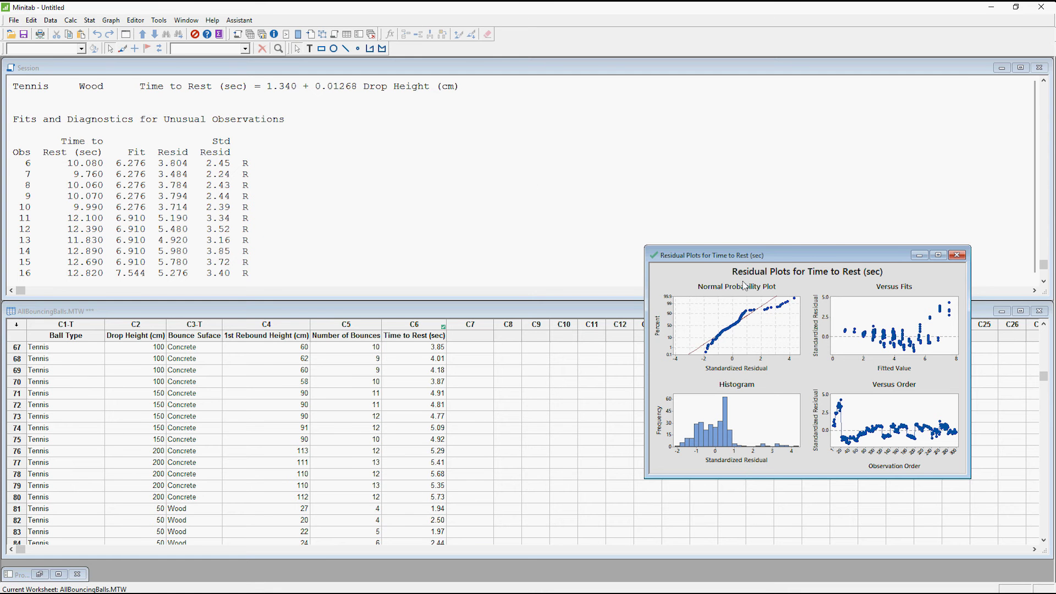
Start a scatterplot with regression and set its regression model order to Quadratic.
left_click(116, 24)
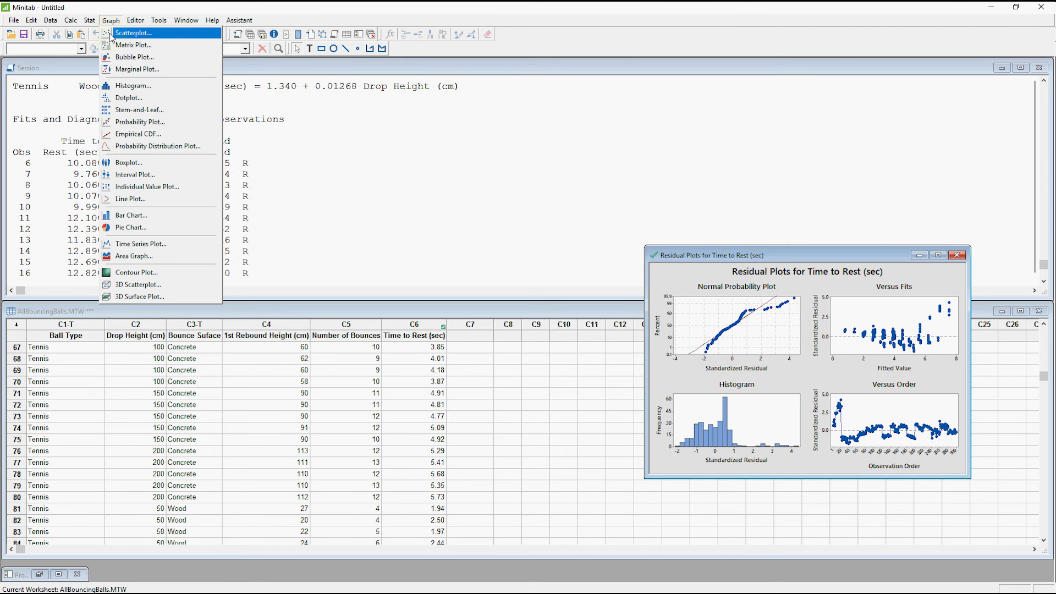
left_click(112, 34)
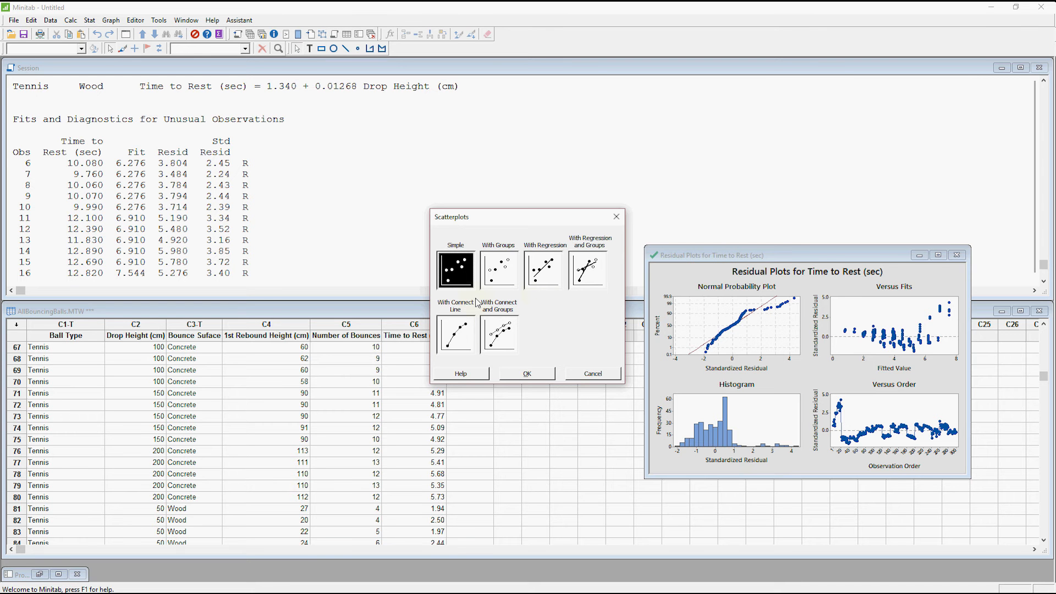
left_click(552, 272)
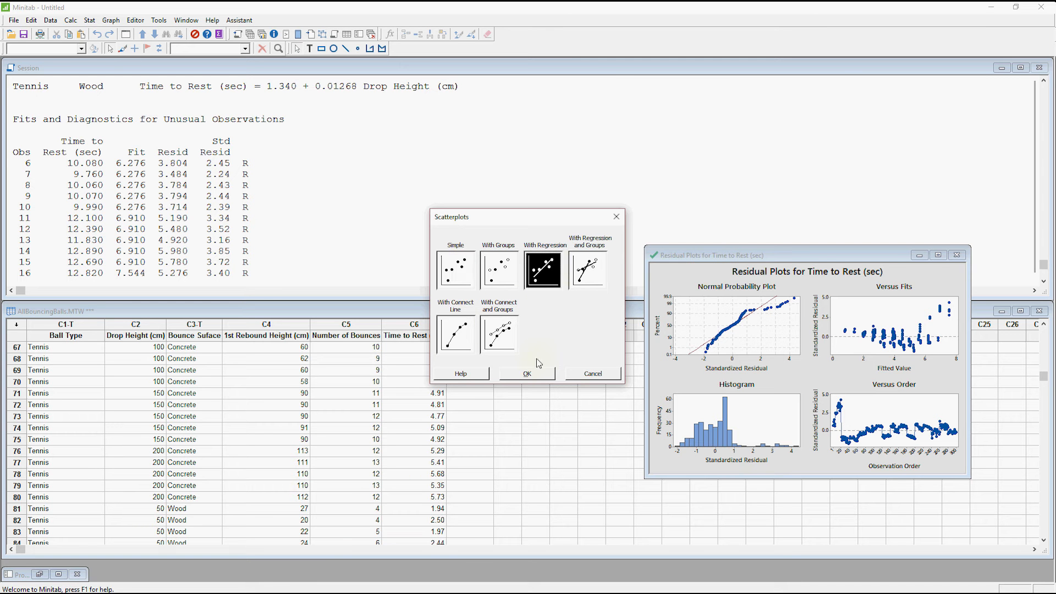
left_click(540, 372)
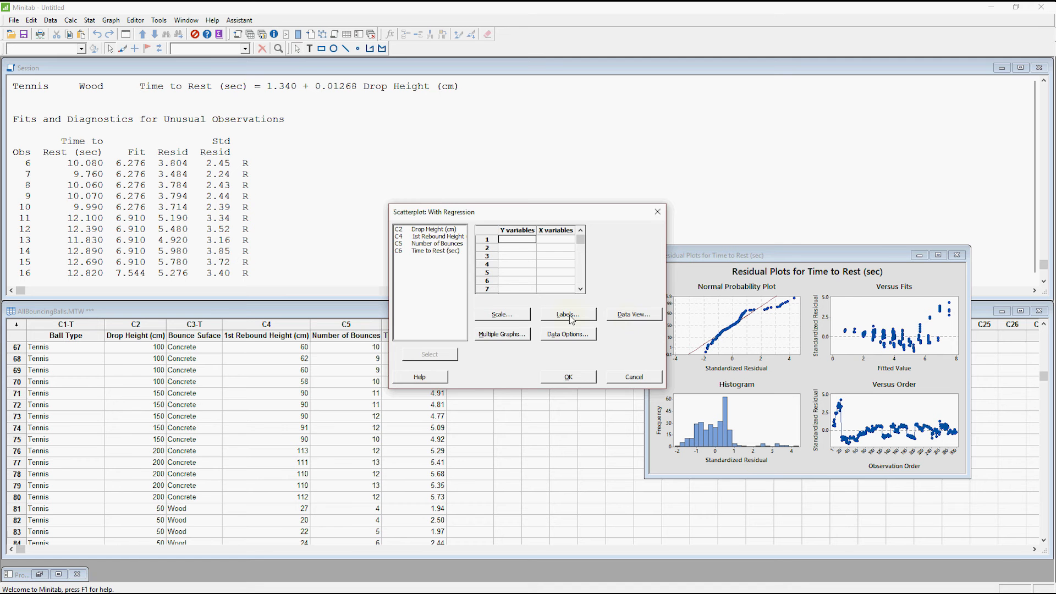
left_click(635, 317)
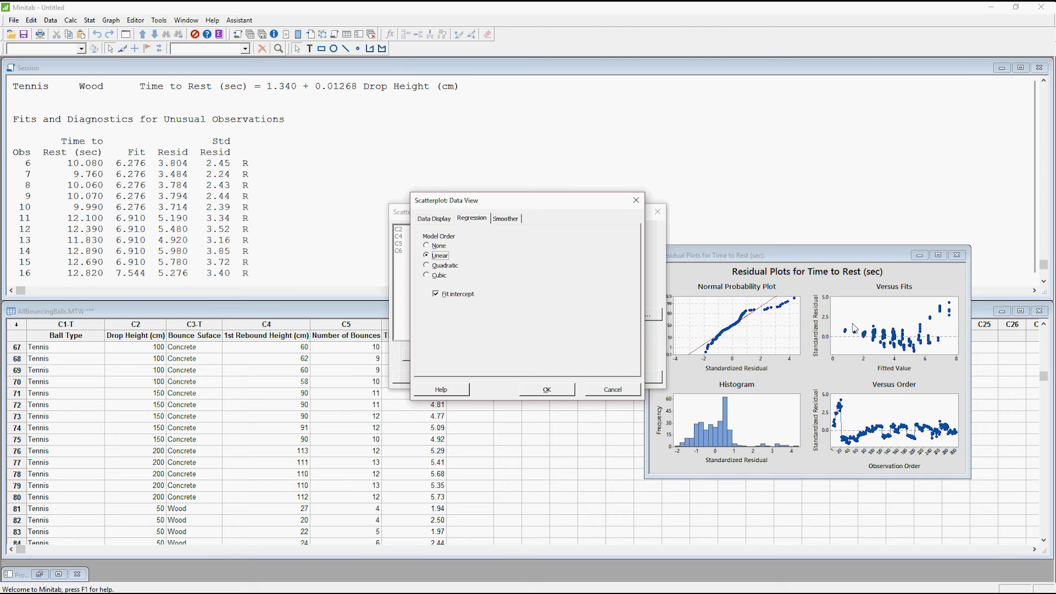
left_click(426, 267)
left_click(565, 394)
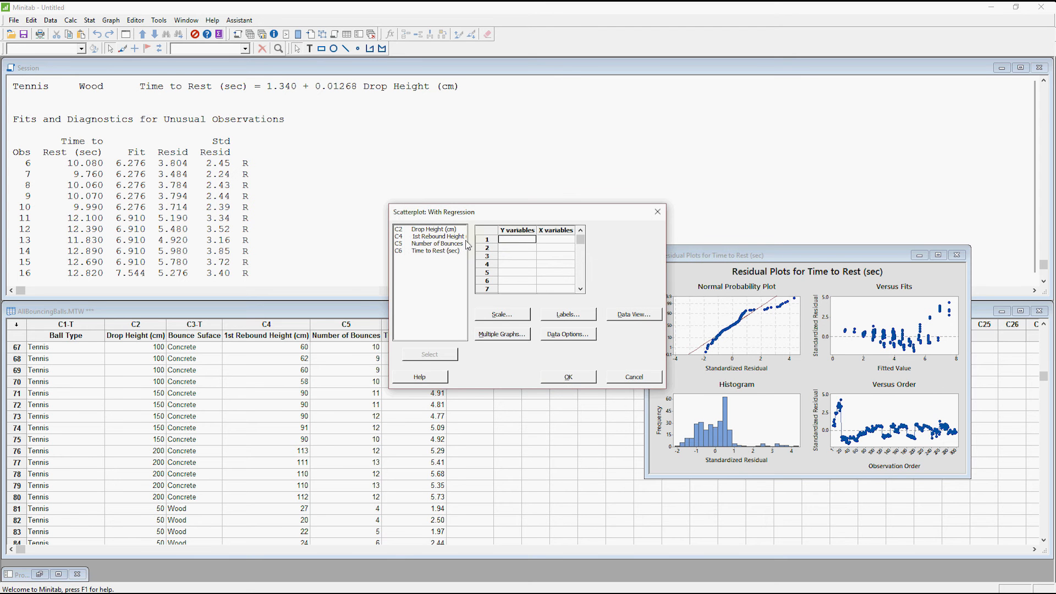
Plot Time to Rest (sec) as the Y variable against Drop Height (cm) as the X variable and generate the scatterplot.
left_click(436, 252)
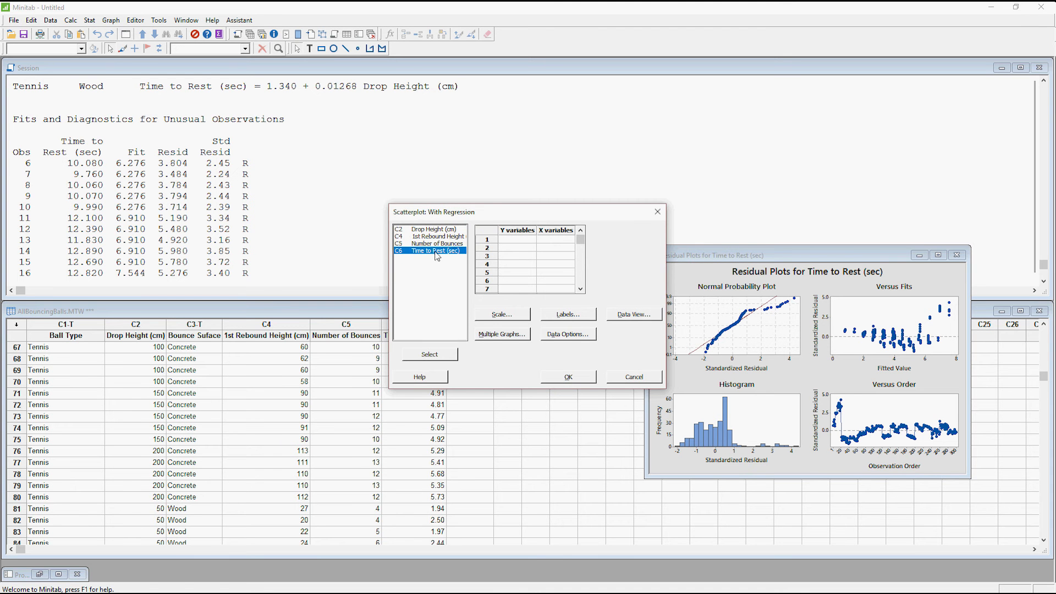
double_click(435, 251)
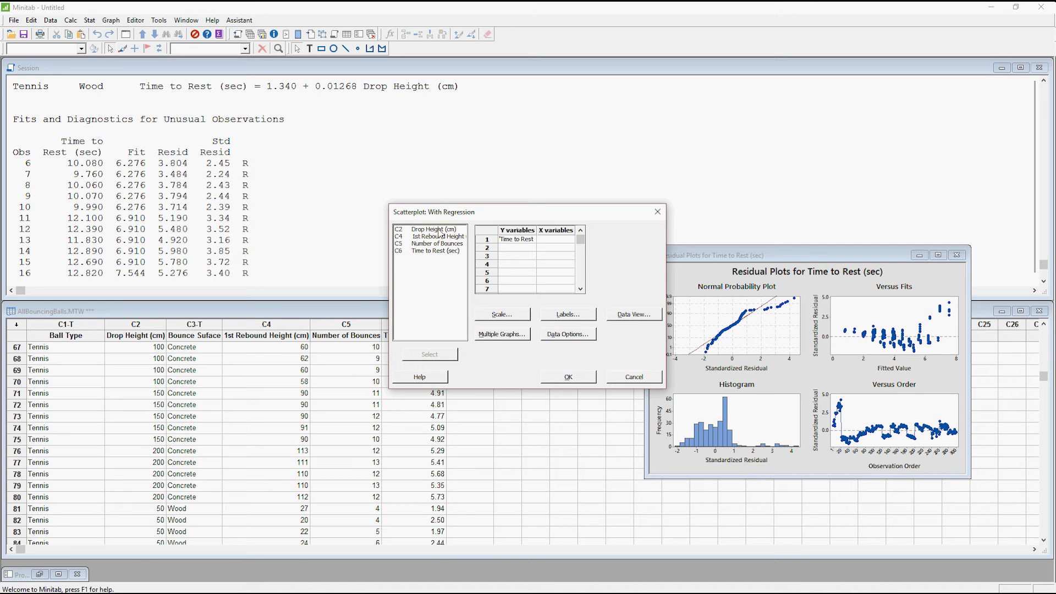
double_click(439, 229)
left_click(570, 375)
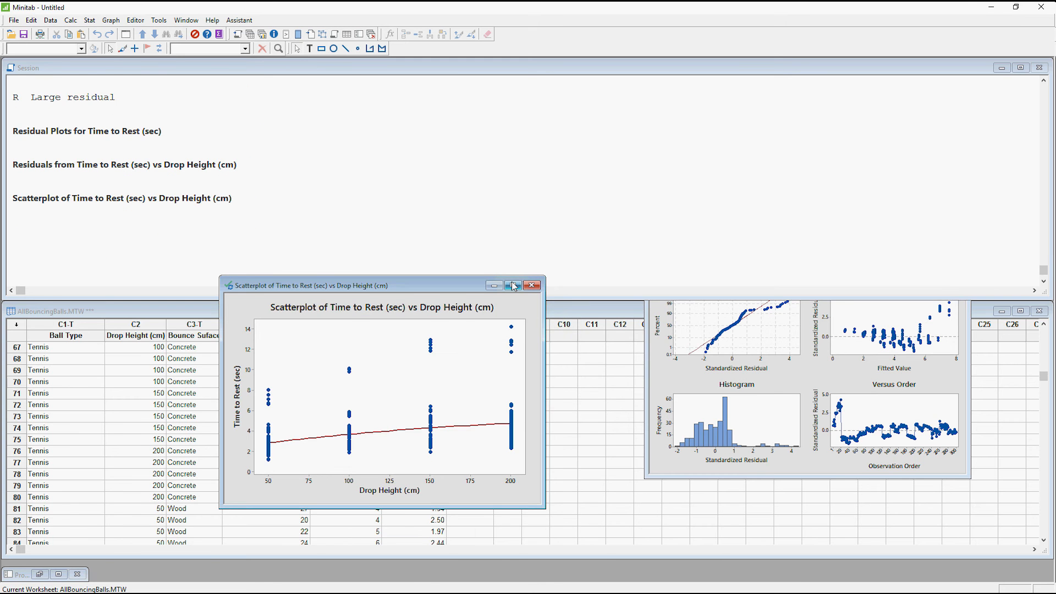
Maximize the new scatterplot to examine its regression curve, and move its restored window clear of the worksheet.
left_click(513, 286)
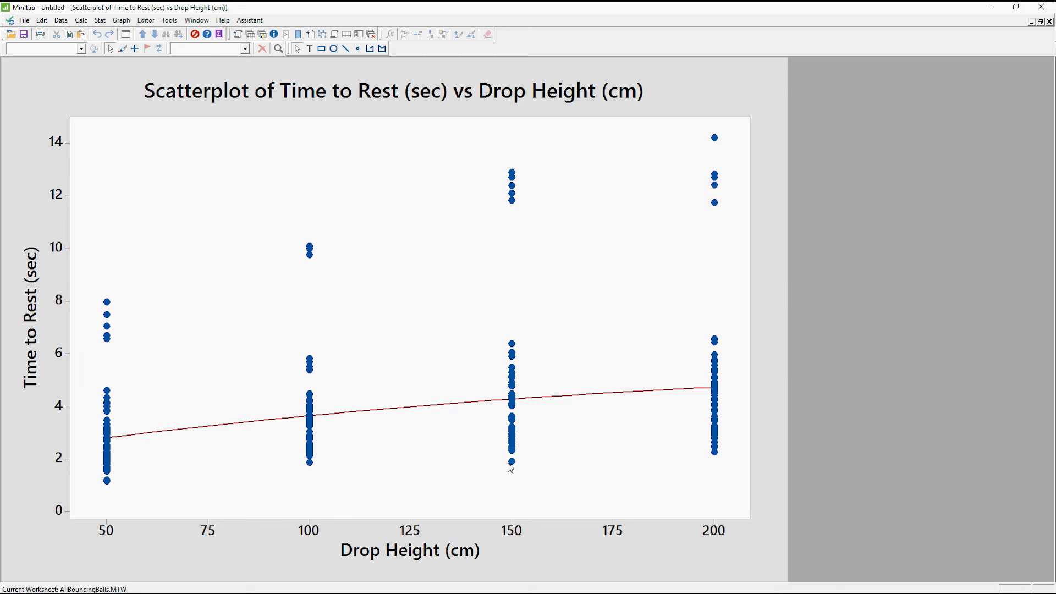
mouse_move(516, 461)
left_click(1040, 21)
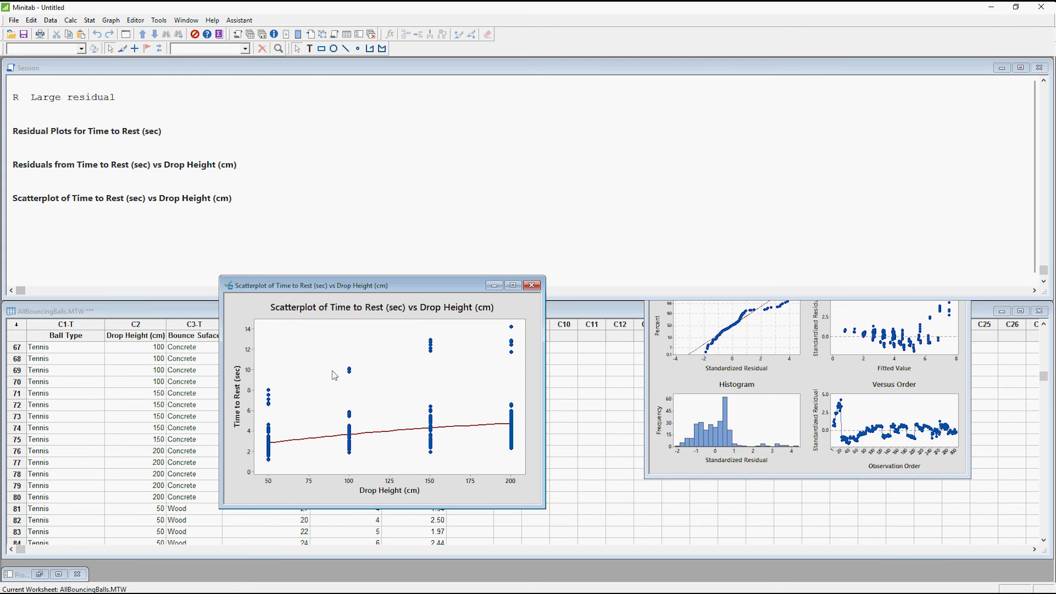
left_click_drag(422, 290, 868, 239)
left_click(602, 311)
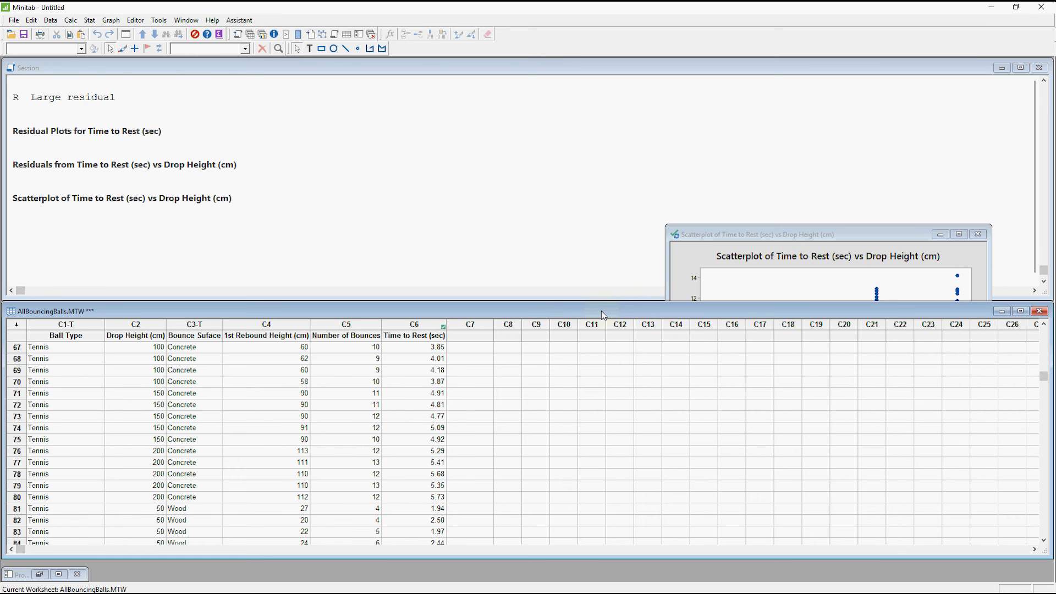
Reopen the general linear model for Time to Rest (sec) and add the second-order Drop Height (cm) term to its model.
left_click(89, 20)
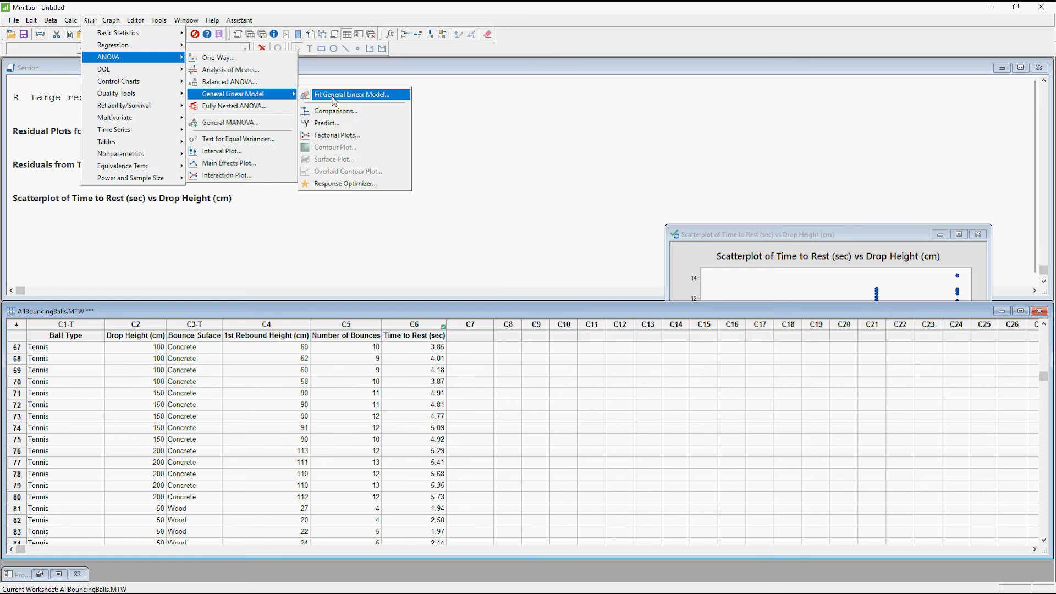
left_click(339, 101)
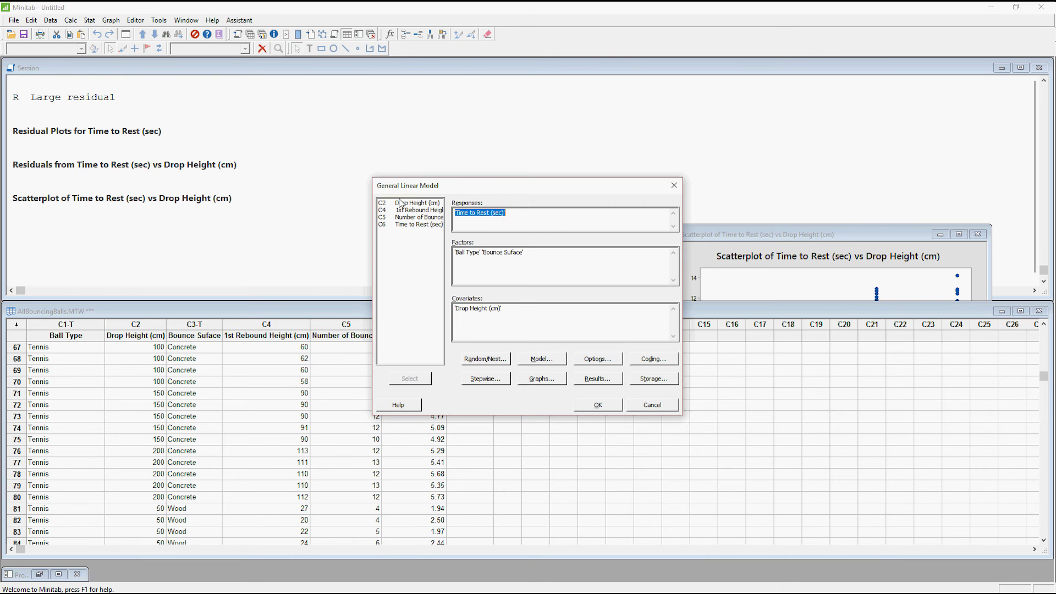
left_click(562, 360)
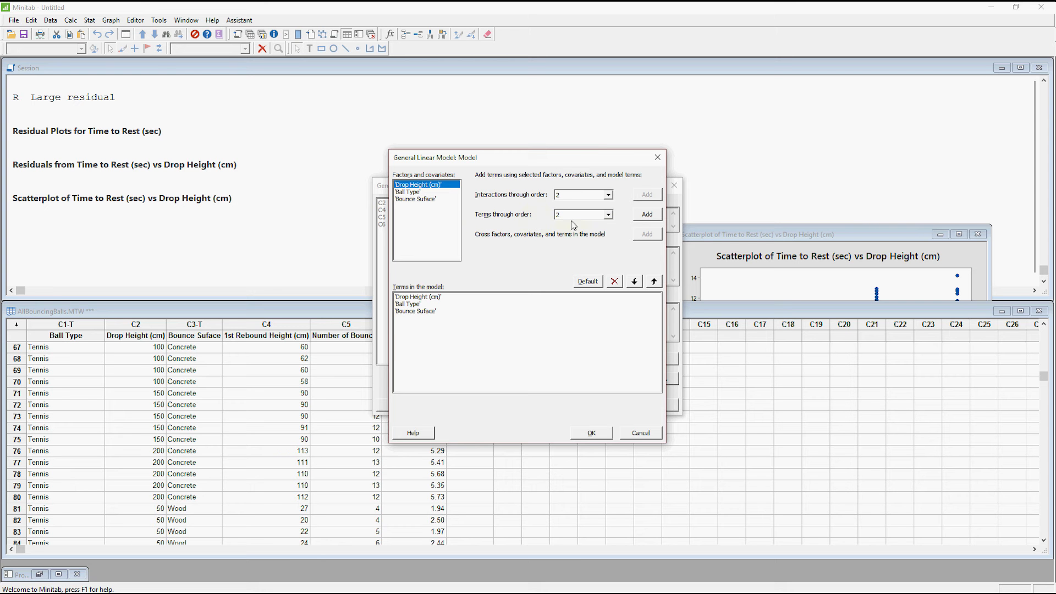
left_click(648, 217)
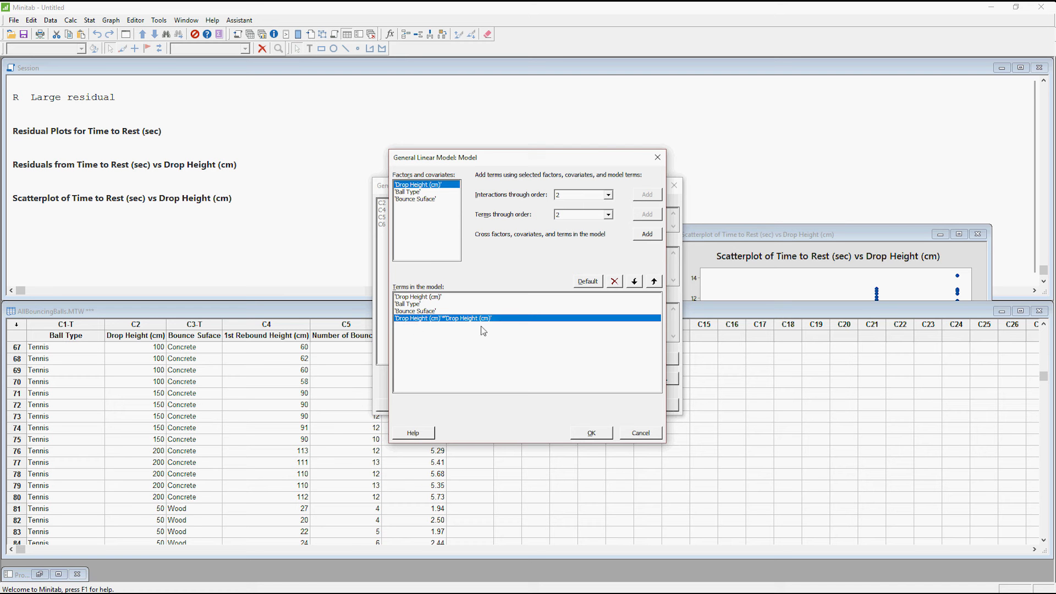
Add the second-order interaction between Ball Type and Bounce Suface to the model terms, and fit the general linear model.
left_click(408, 193)
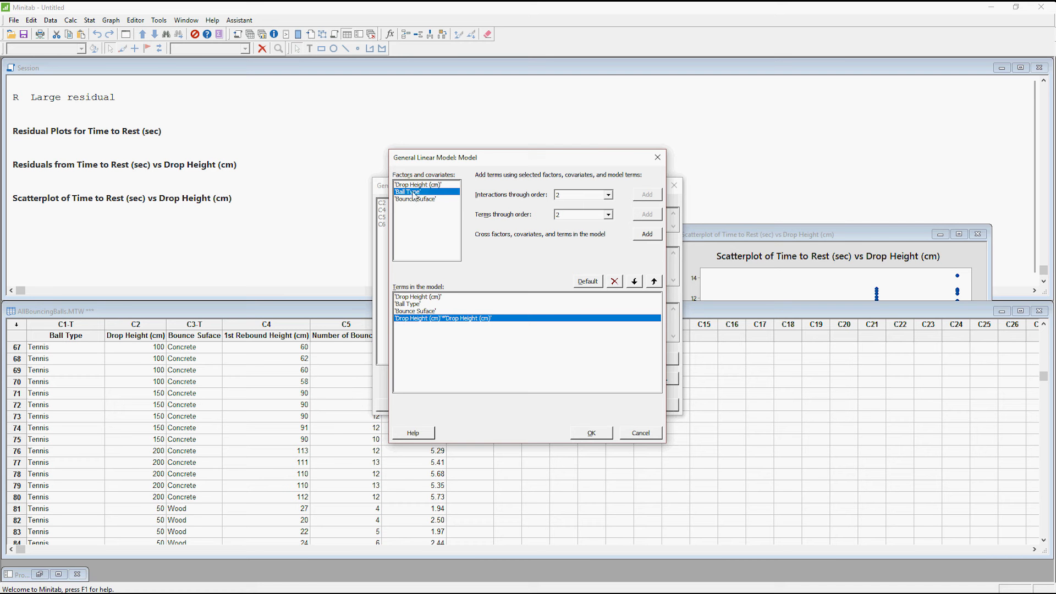
left_click(425, 200, "shift")
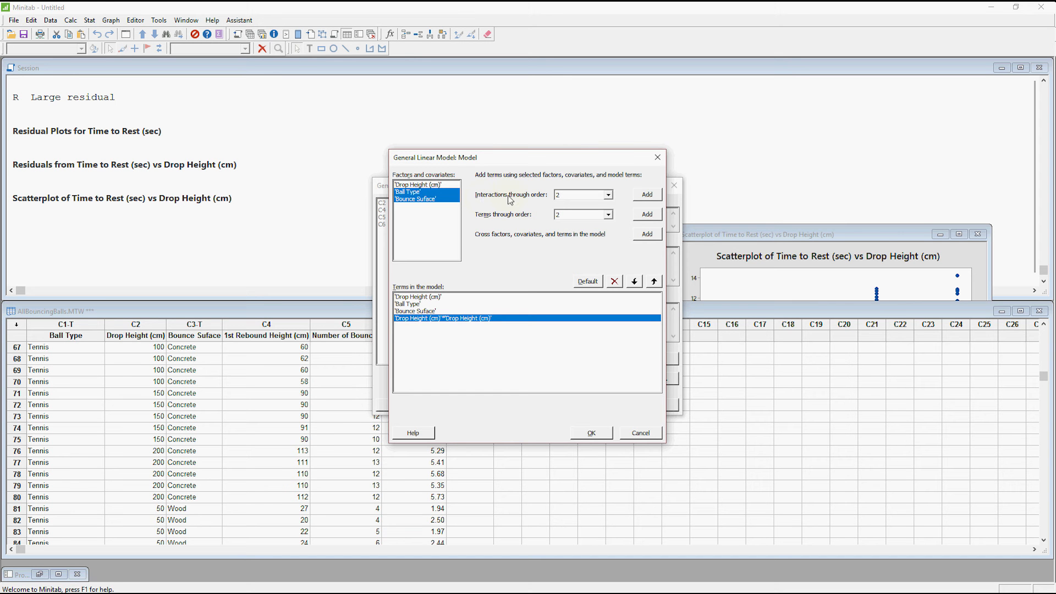
left_click(647, 197)
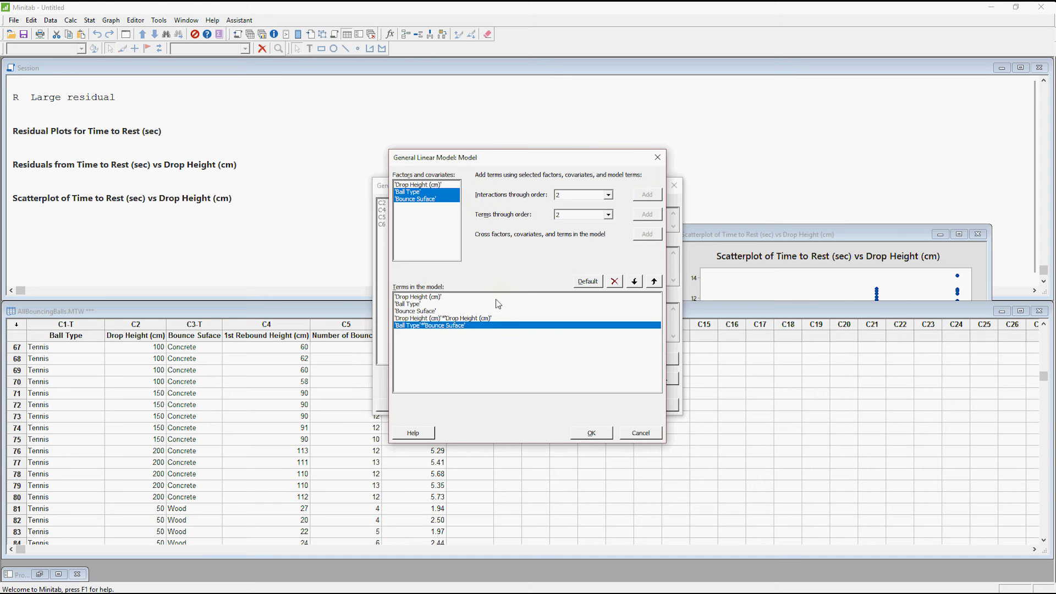
left_click(477, 319)
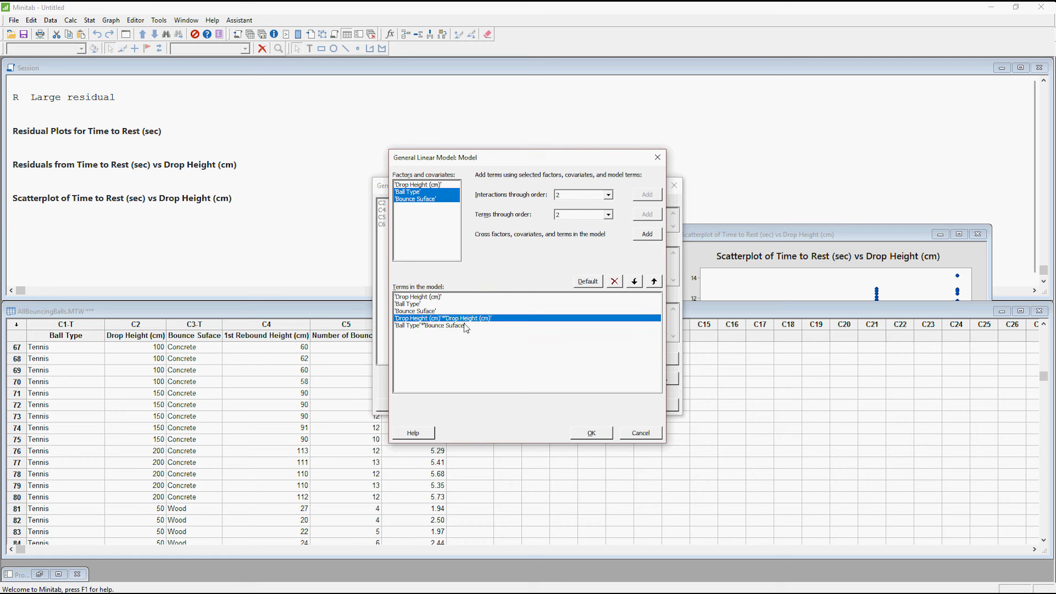
left_click(455, 327)
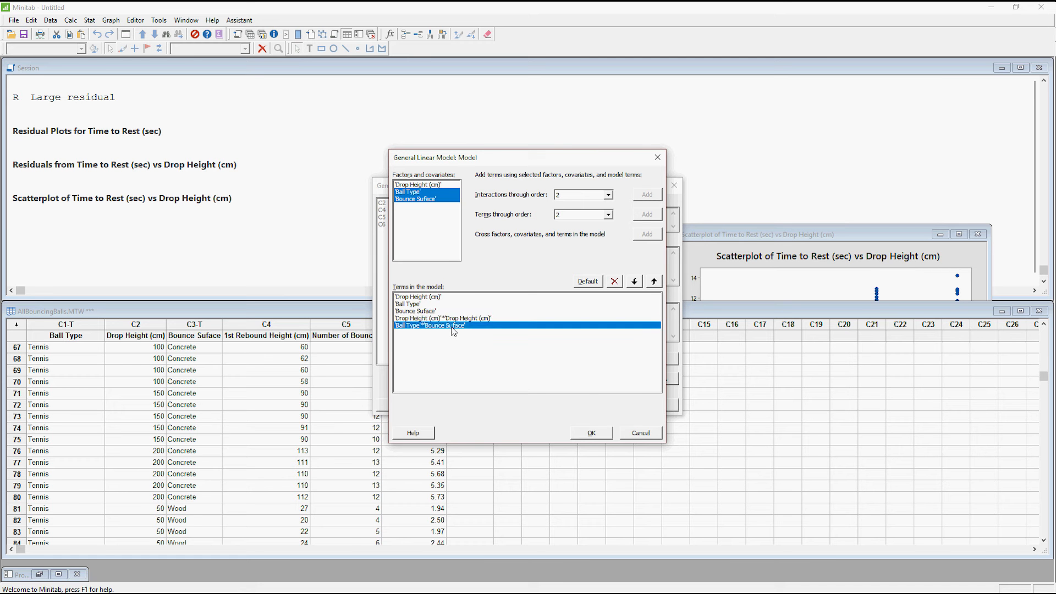
left_click(591, 433)
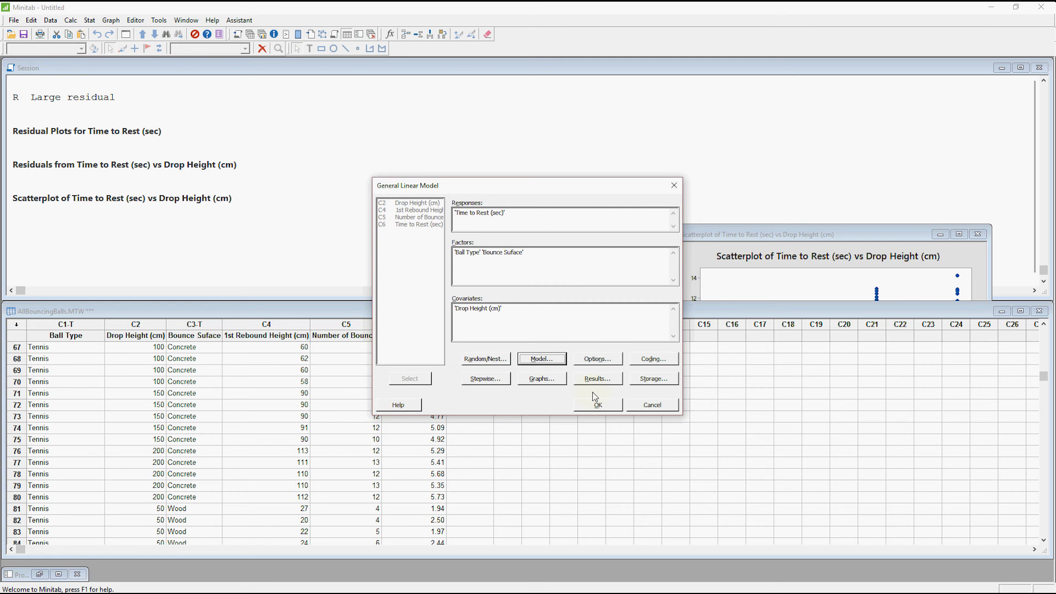
left_click(598, 405)
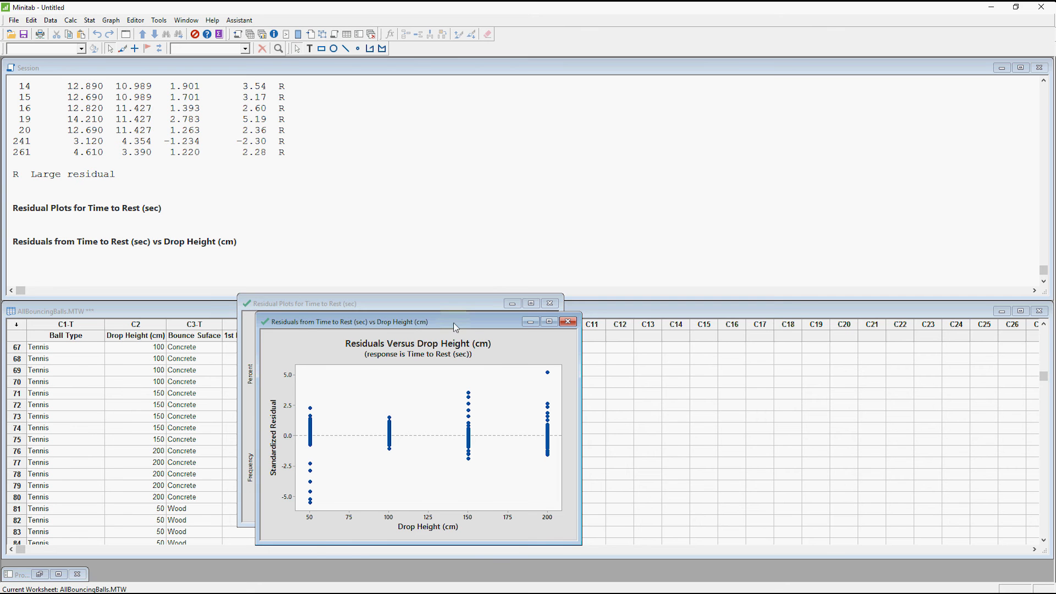
Separate the two residual graph windows, examine the four-in-one residual plots maximized, and move their restored window clear of the worksheet data.
left_click_drag(453, 322, 787, 295)
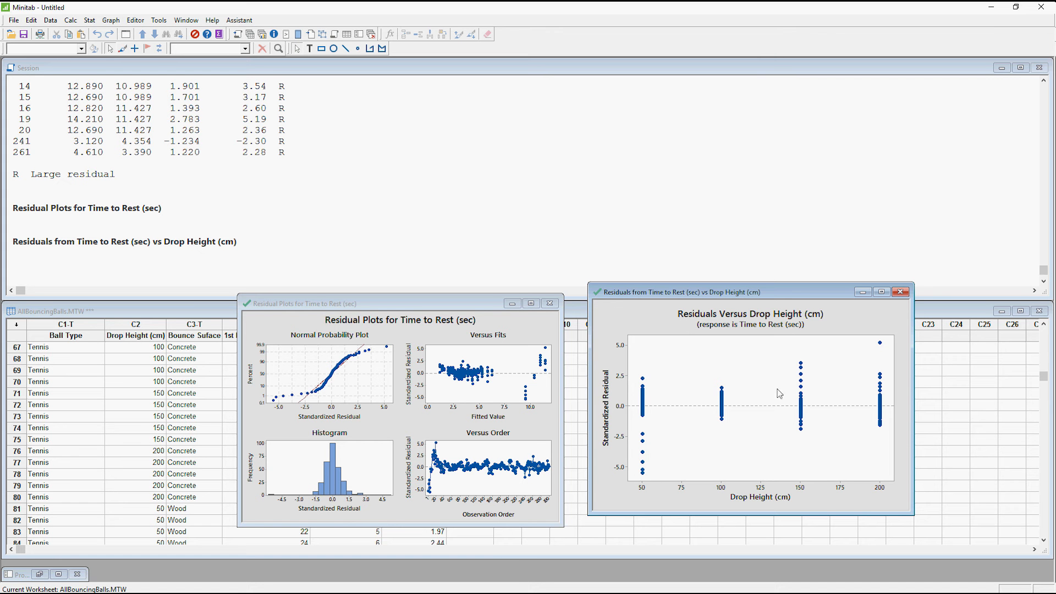
left_click(531, 303)
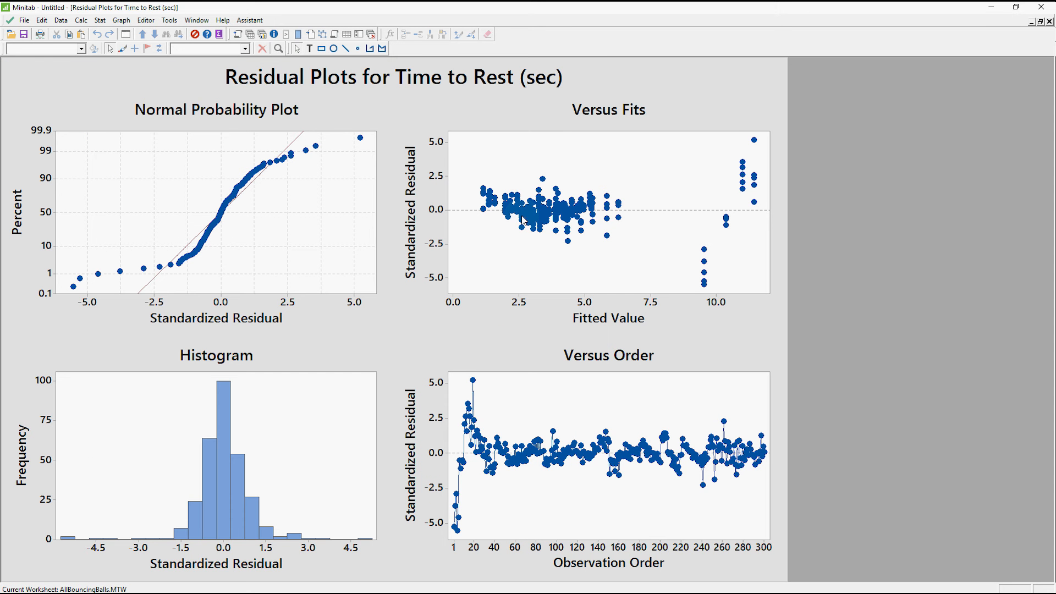
mouse_move(499, 207)
left_click(1039, 22)
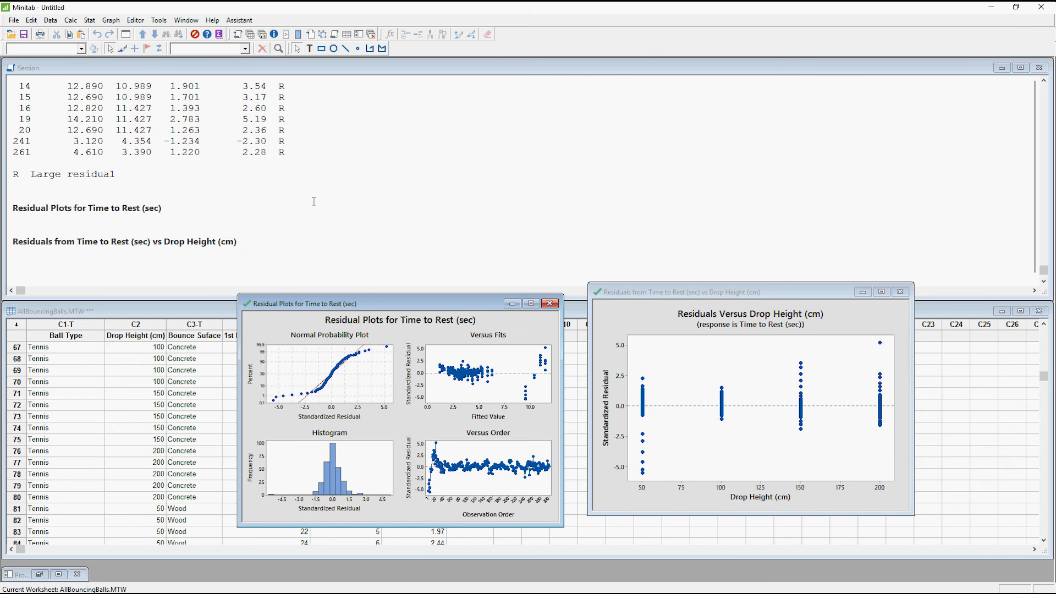
left_click_drag(408, 312, 832, 337)
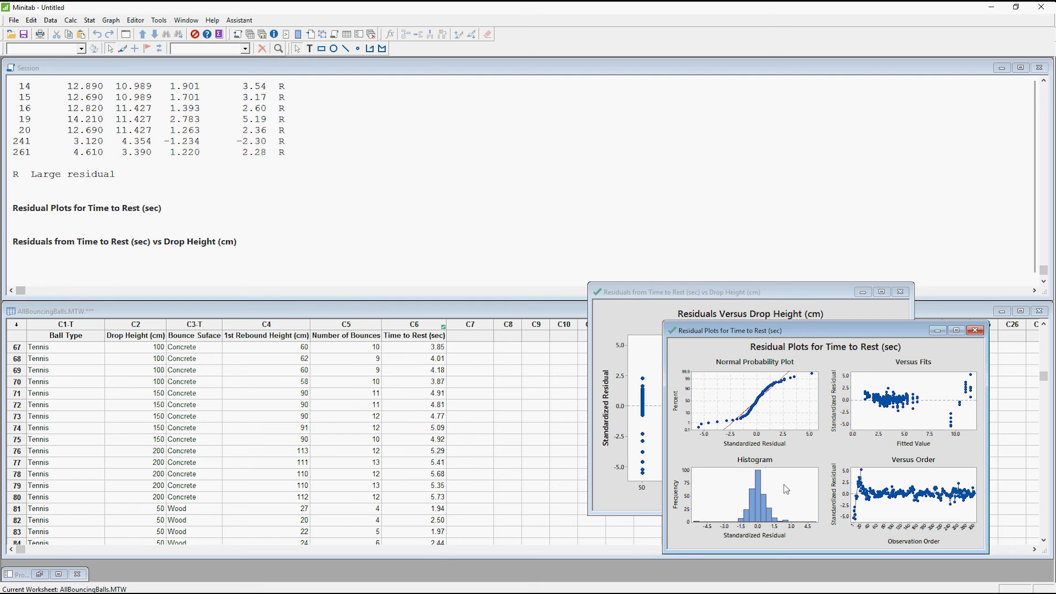
Examine the Fits and Diagnostics for Unusual Observations table in the session output, highlighting the words Unusual Observations.
left_click(509, 249)
scroll(509, 248, "up", 6)
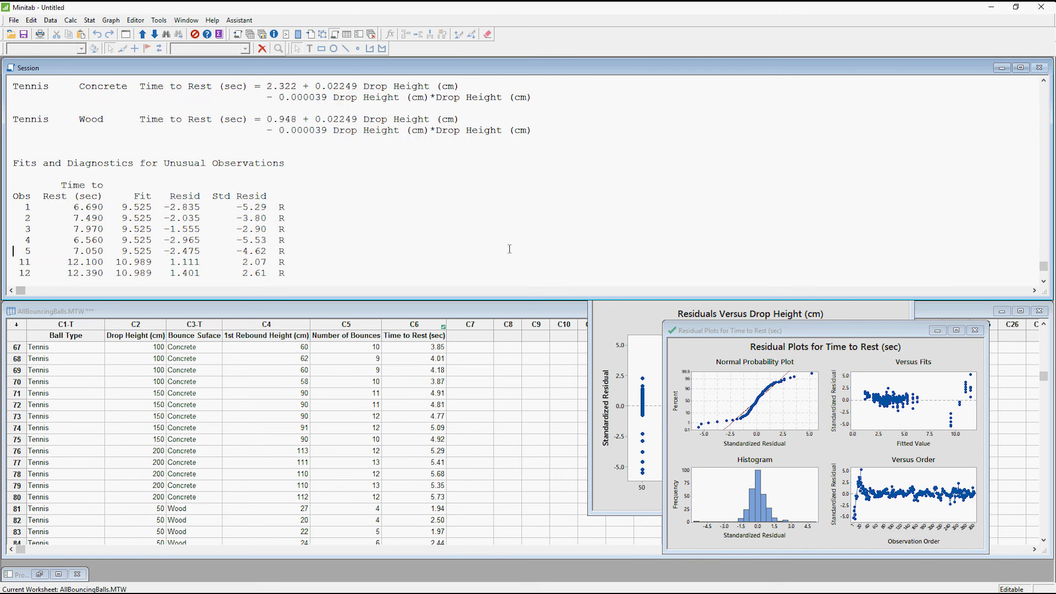
scroll(245, 144, "down", 2)
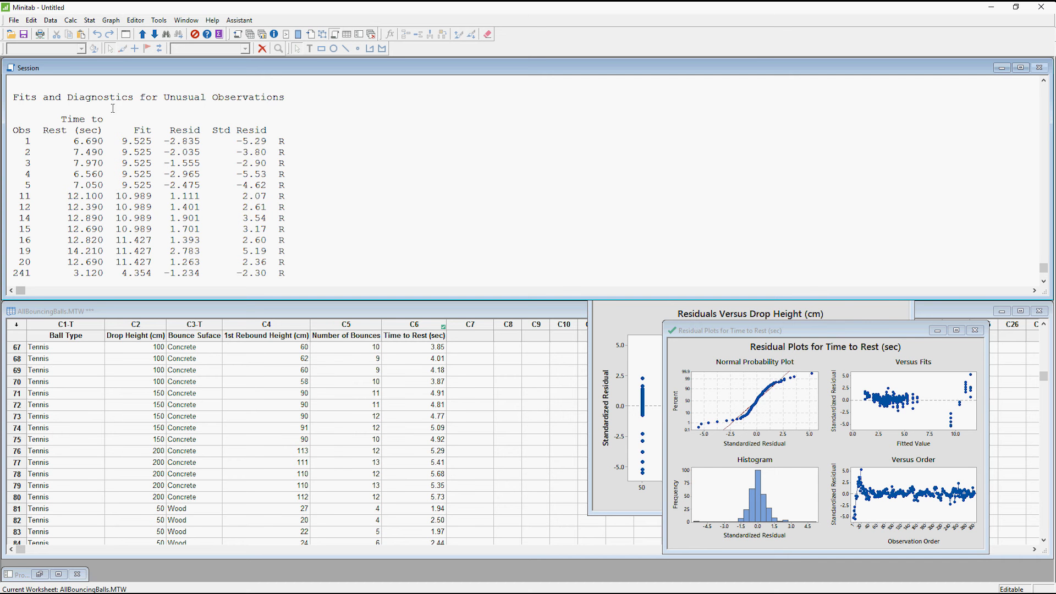
left_click_drag(164, 97, 285, 96)
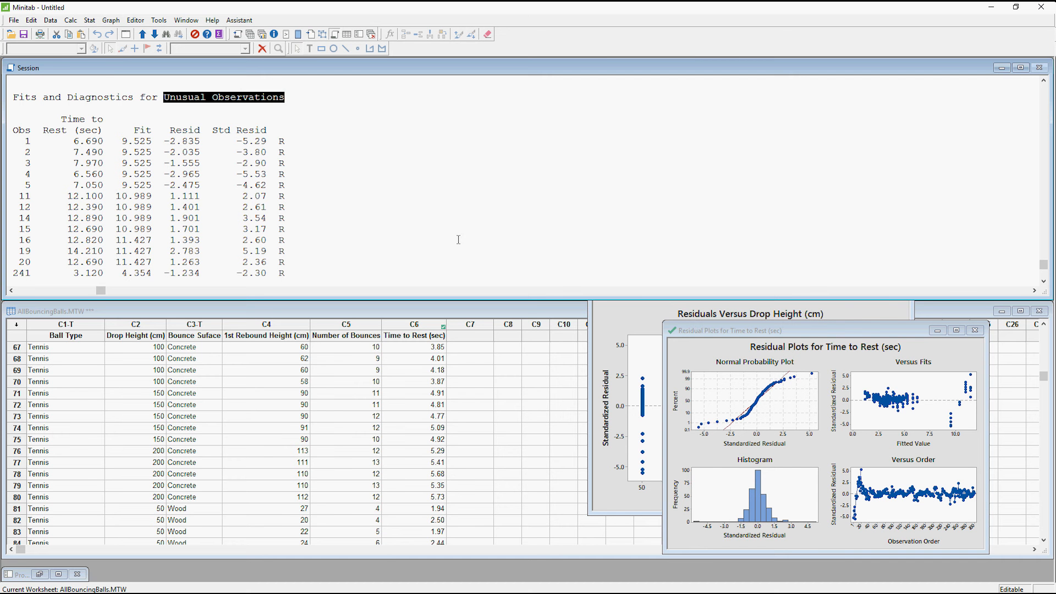
left_click(361, 196)
Return to the start of the new general linear model output and enlarge the Session window to show the full Analysis of Variance table.
scroll(361, 197, "up", 8)
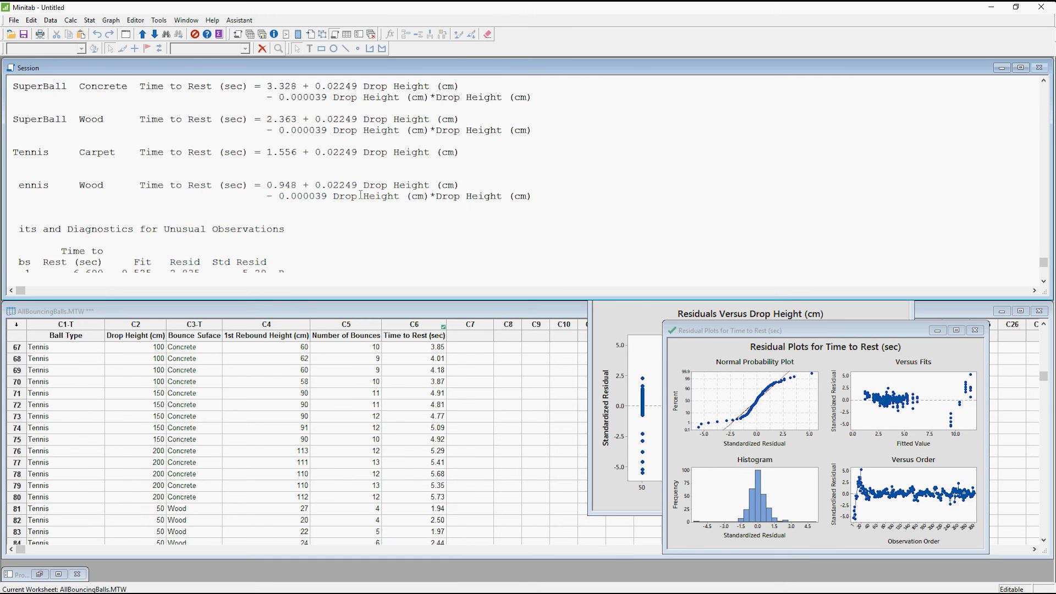
scroll(360, 195, "up", 15)
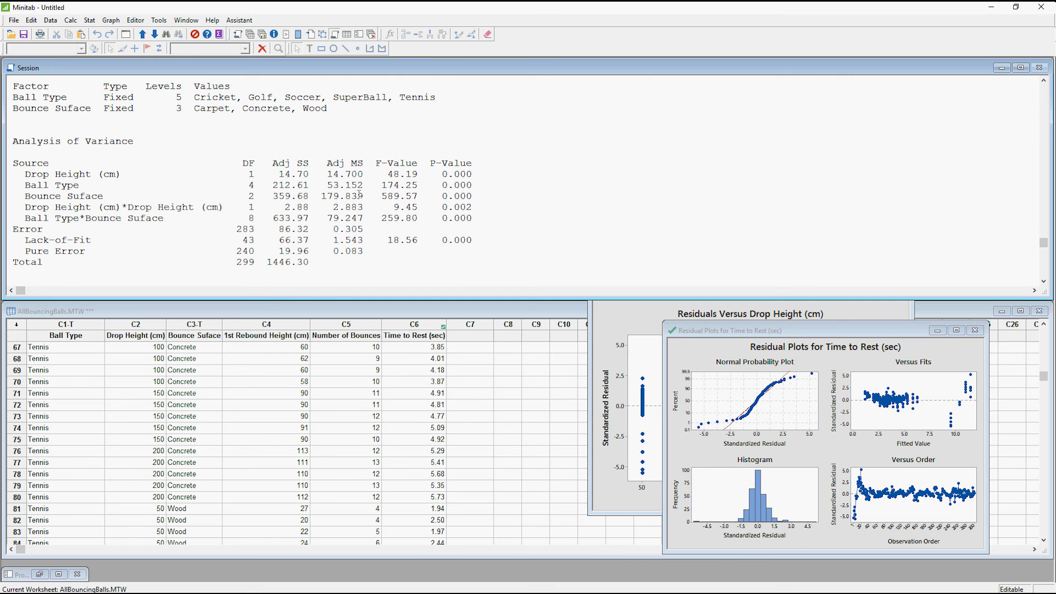
scroll(363, 215, "up", 3)
scroll(365, 225, "up", 1)
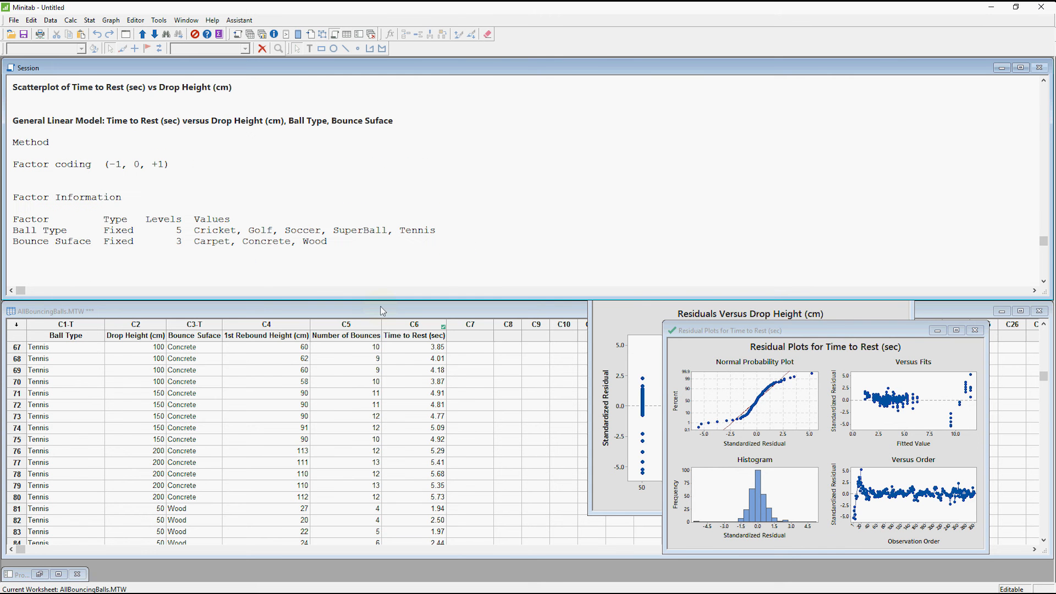
left_click_drag(361, 298, 362, 470)
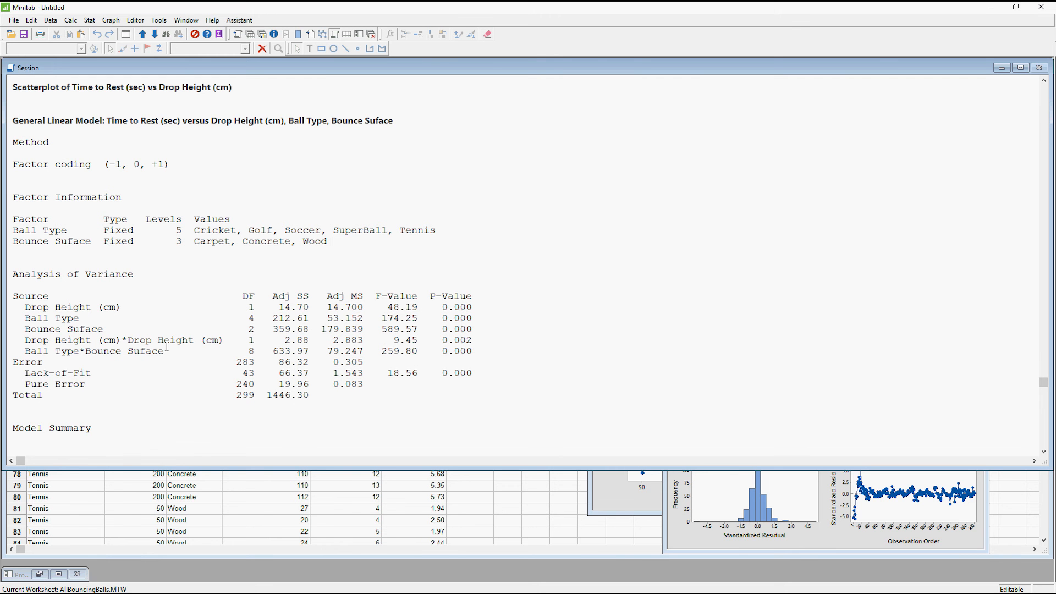
Highlight the squared Drop Height row and the Ball Type*Bounce Suface row in the Analysis of Variance table to check their P-values.
left_click_drag(25, 339, 492, 338)
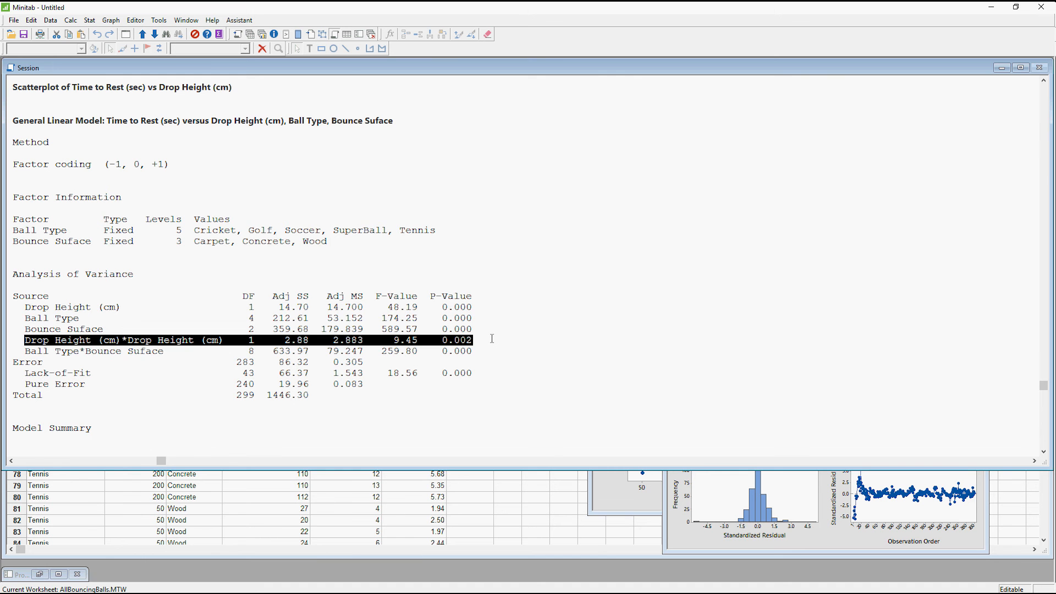
left_click_drag(481, 354, 25, 351)
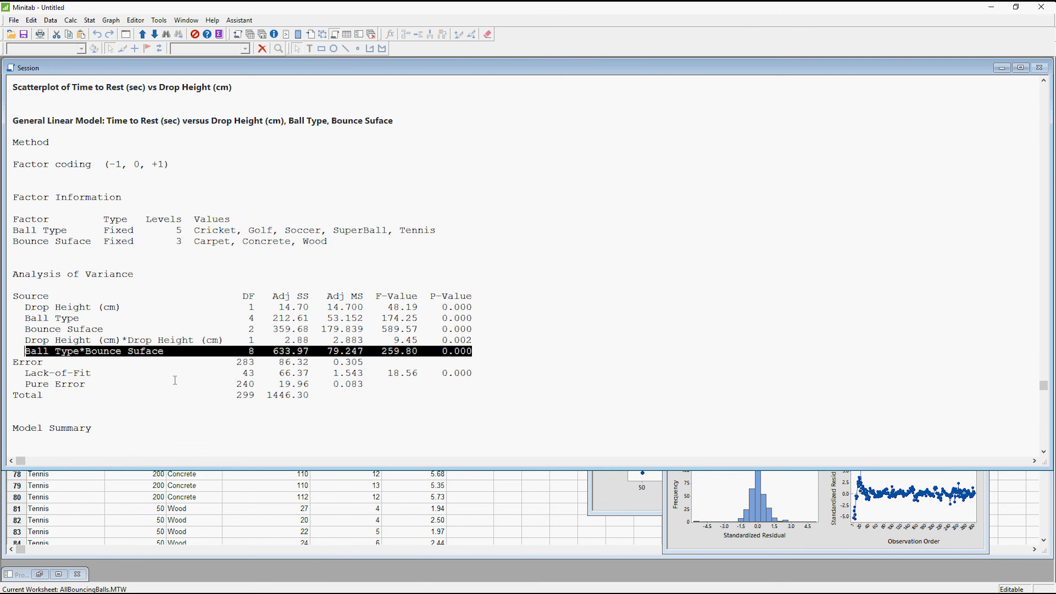
left_click(478, 352)
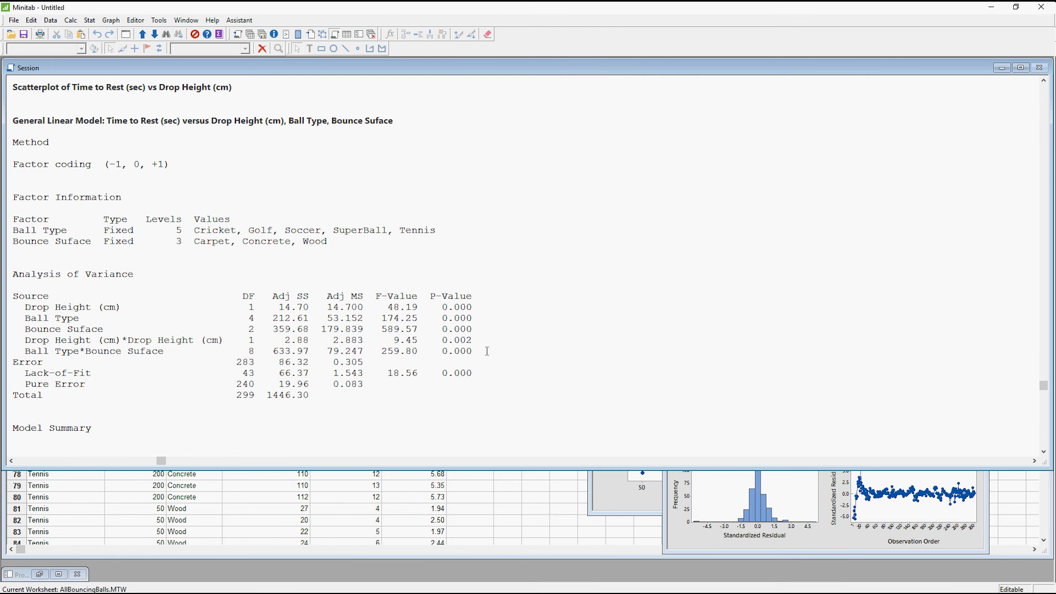
Highlight the R-sq and R-sq(adj) values in the new model's summary and in the earlier main-effects model's summary to compare them.
scroll(487, 351, "down", 3)
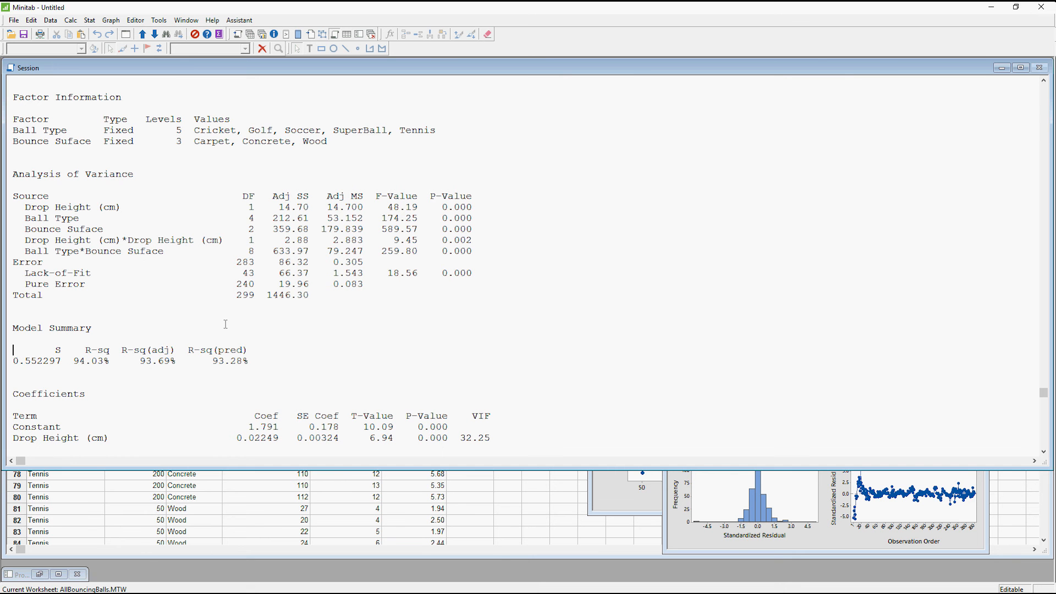
left_click_drag(73, 360, 177, 360)
scroll(226, 333, "up", 13)
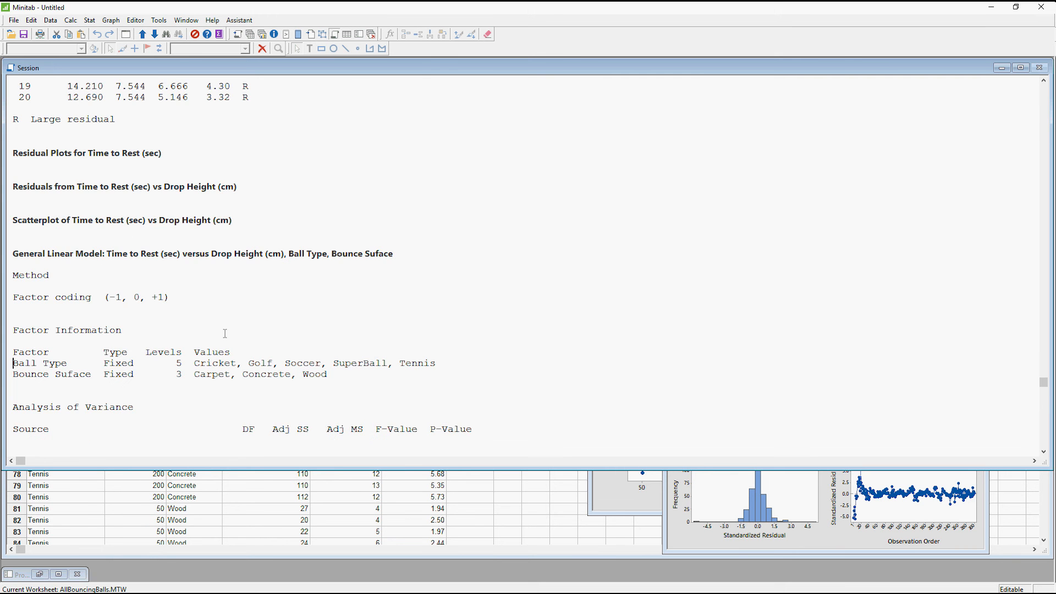
scroll(226, 334, "up", 15)
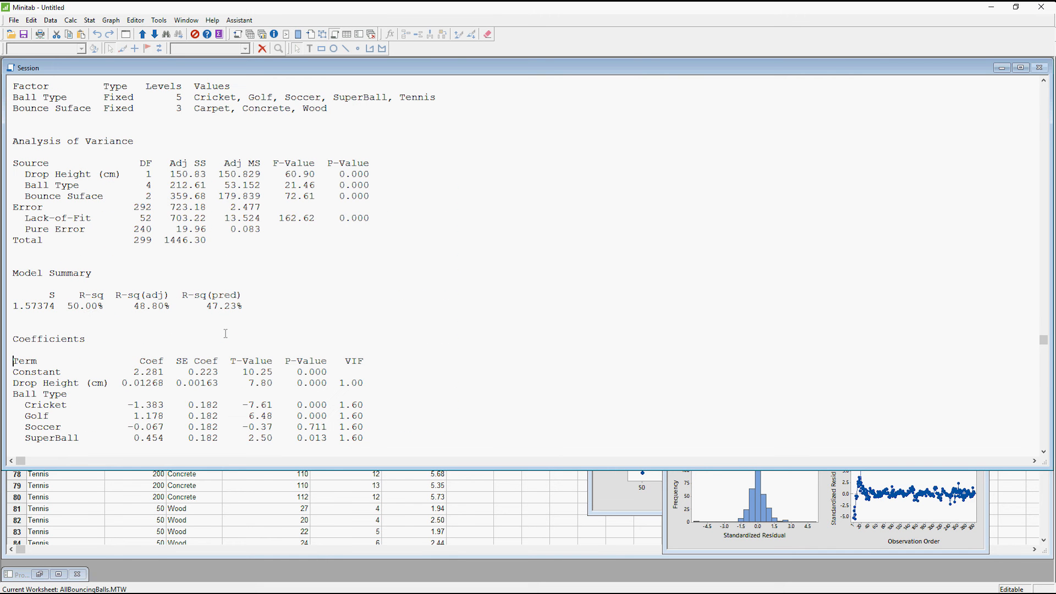
left_click_drag(60, 305, 177, 305)
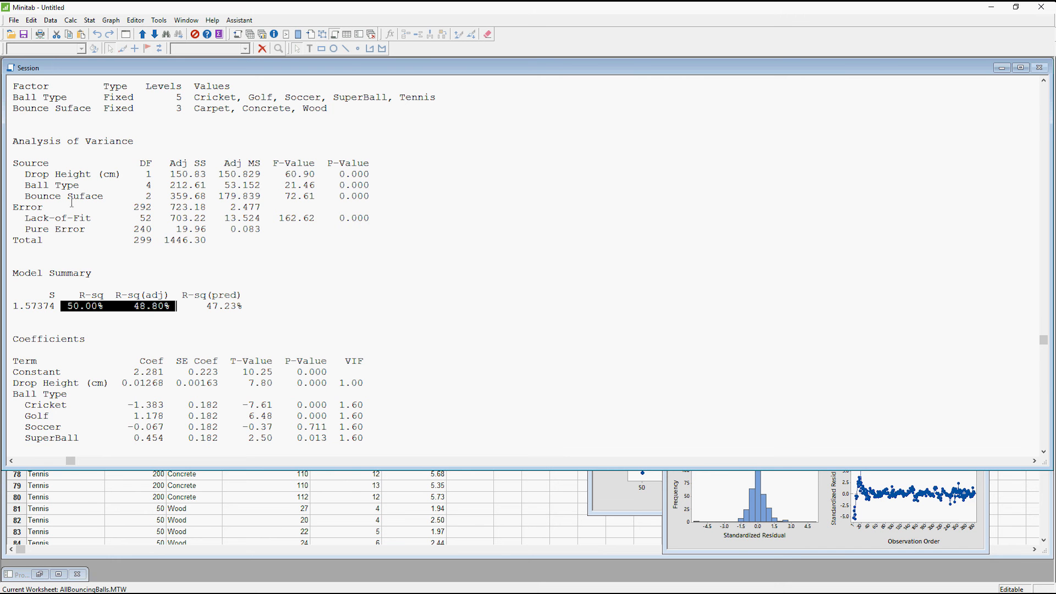
Go back to the new model's summary in the session output and highlight its R-sq and R-sq(adj) values again.
key("Page_Down")
key("Page_Down")
key("Page_Down")
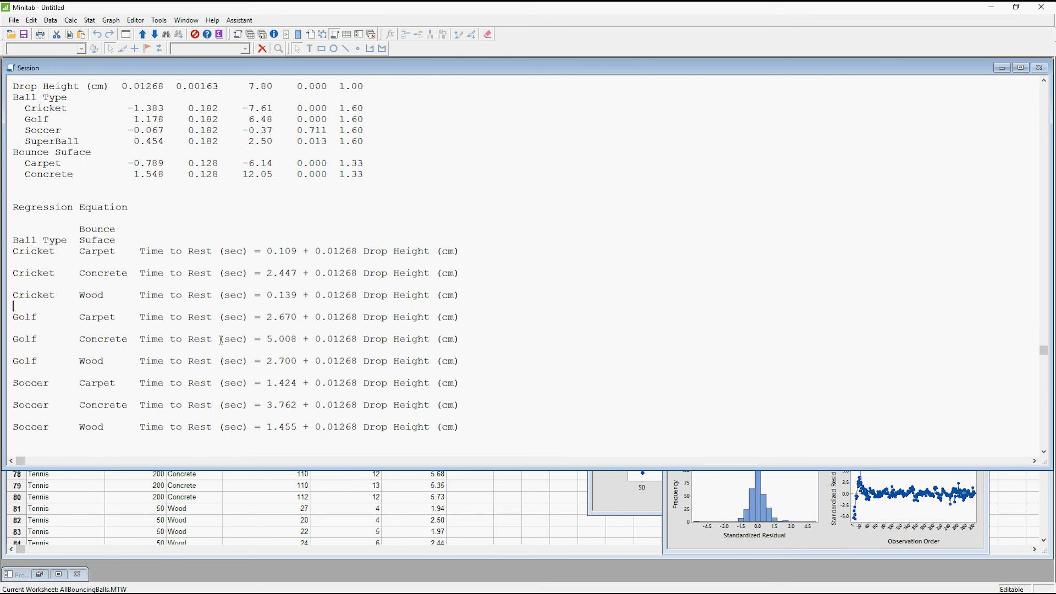
scroll(219, 338, "down", 9)
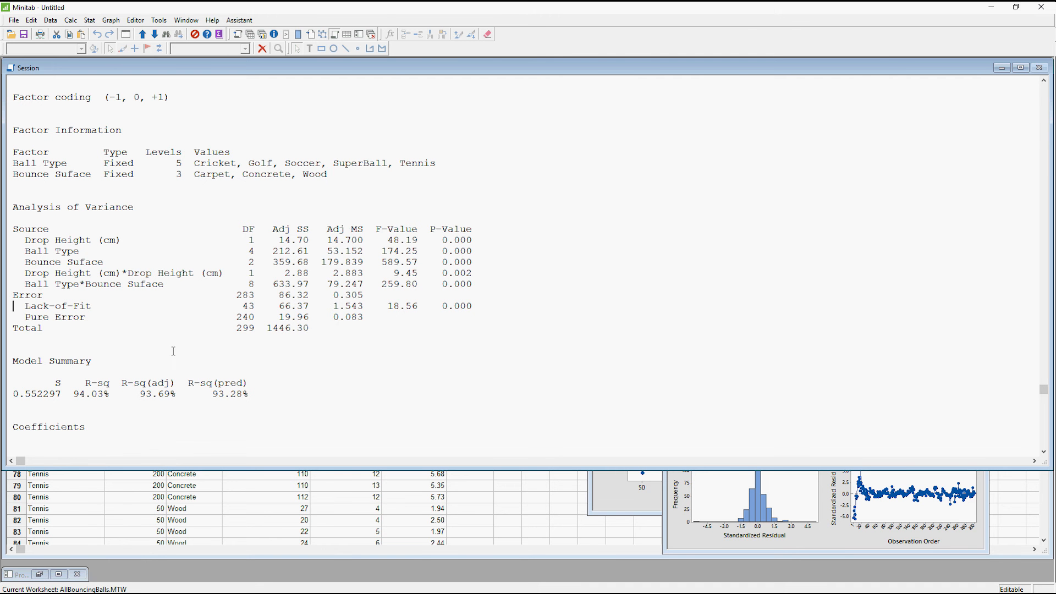
left_click_drag(73, 393, 169, 392)
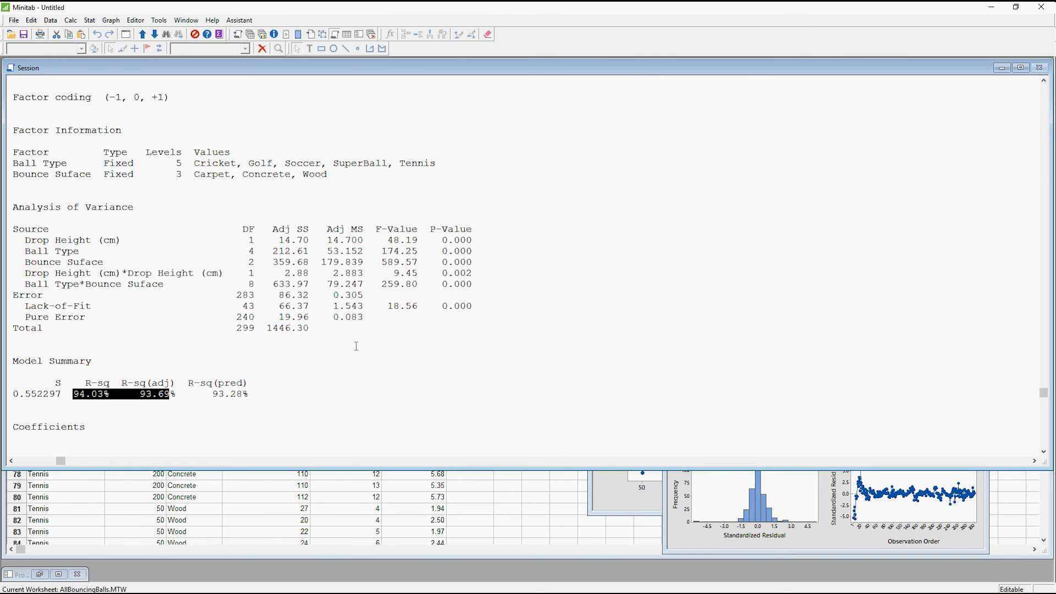
Review the new model's Coefficients table and bring the Residual Plots for Time to Rest window to the front.
scroll(396, 385, "down", 4)
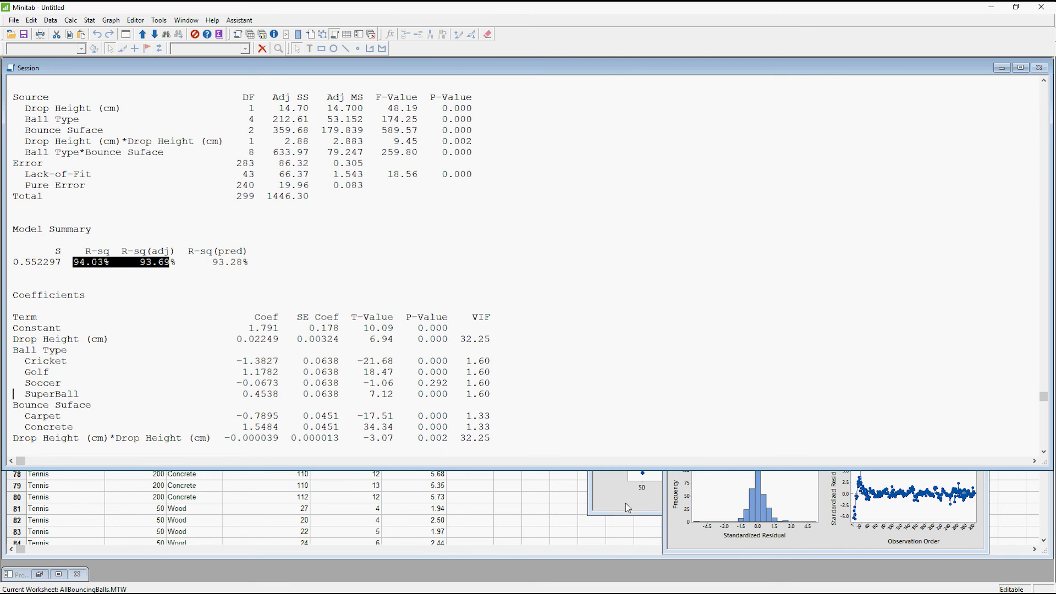
scroll(594, 398, "down", 3)
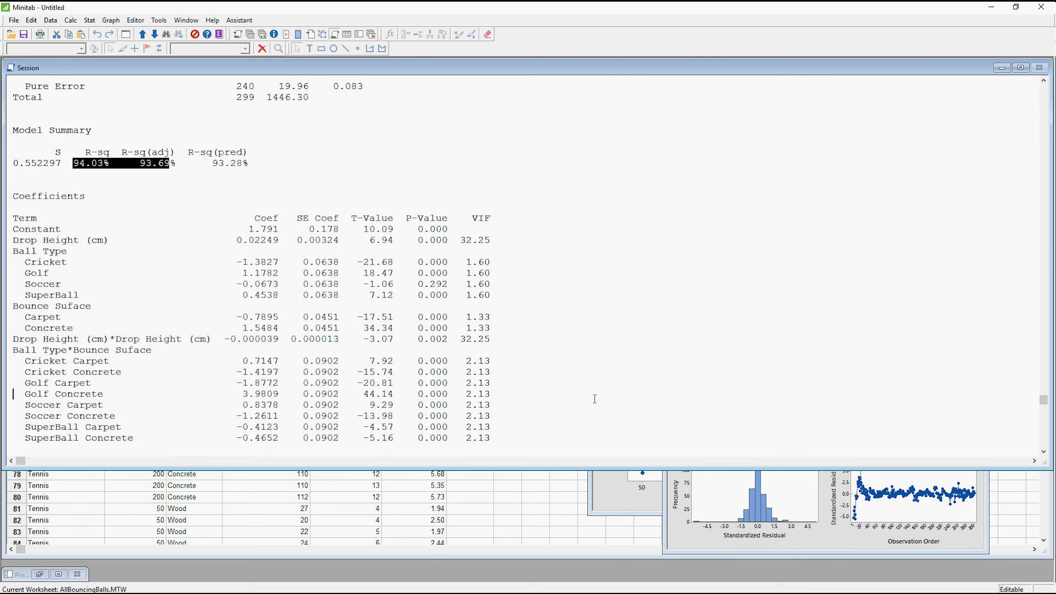
left_click(692, 541)
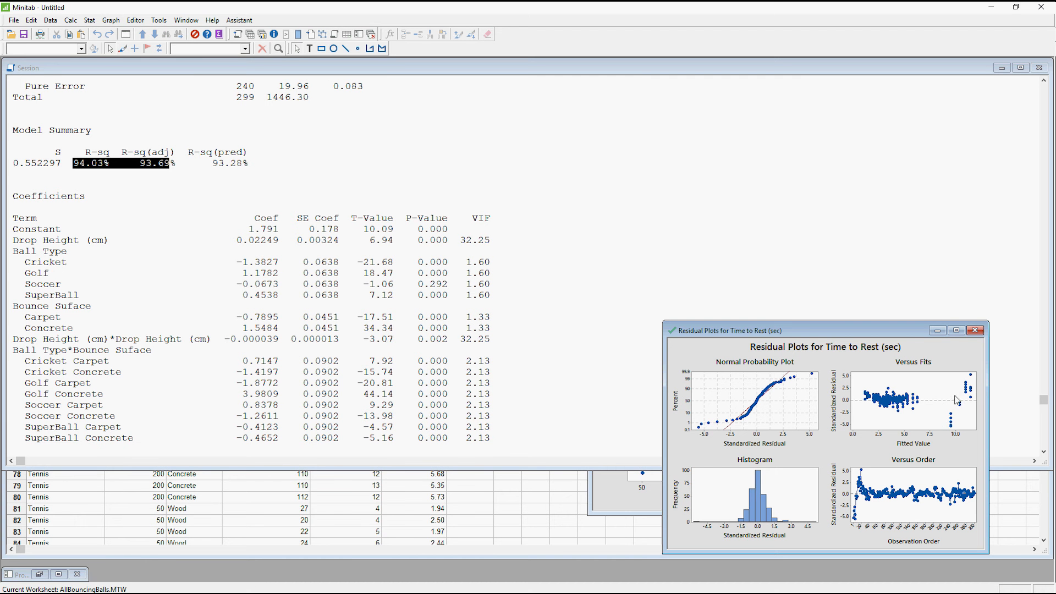
Return to the session output and review the new model's Factor Information, Analysis of Variance and Model Summary tables.
mouse_move(944, 404)
left_click(153, 404)
scroll(513, 343, "down", 2)
scroll(512, 344, "up", 12)
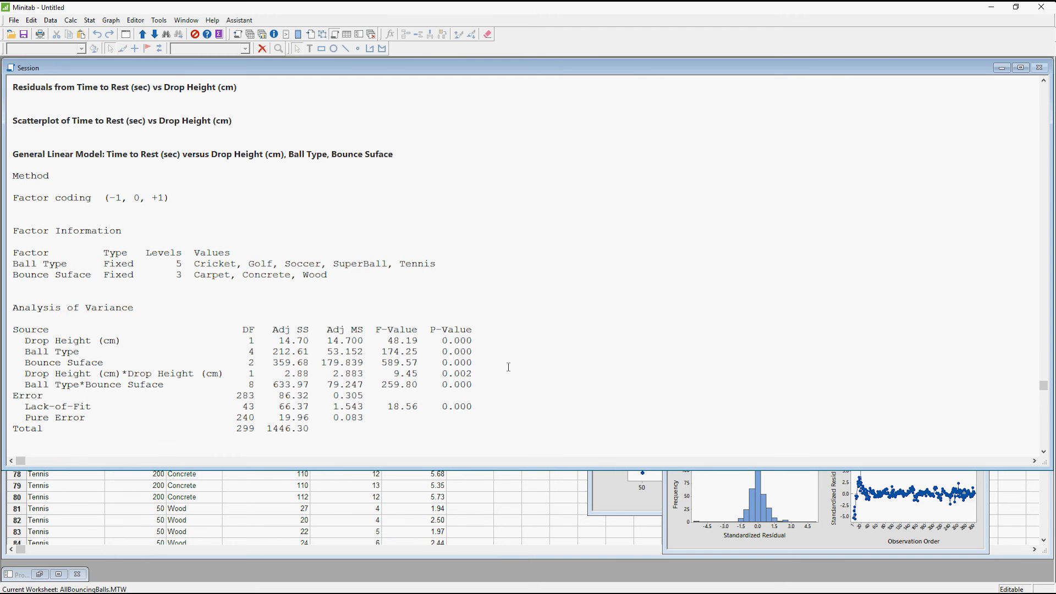
scroll(492, 382, "down", 1)
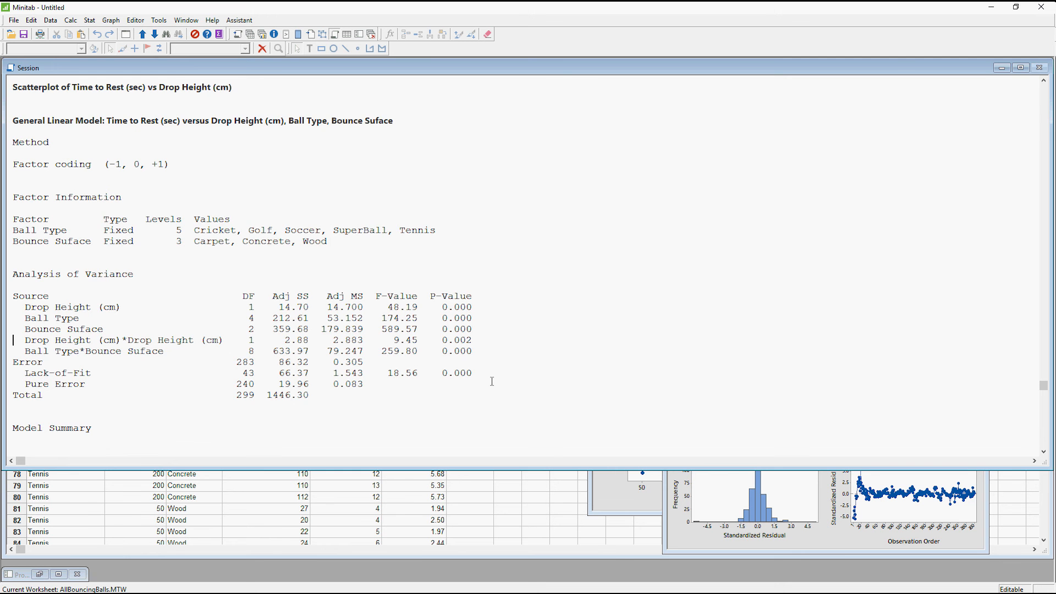
scroll(403, 373, "down", 4)
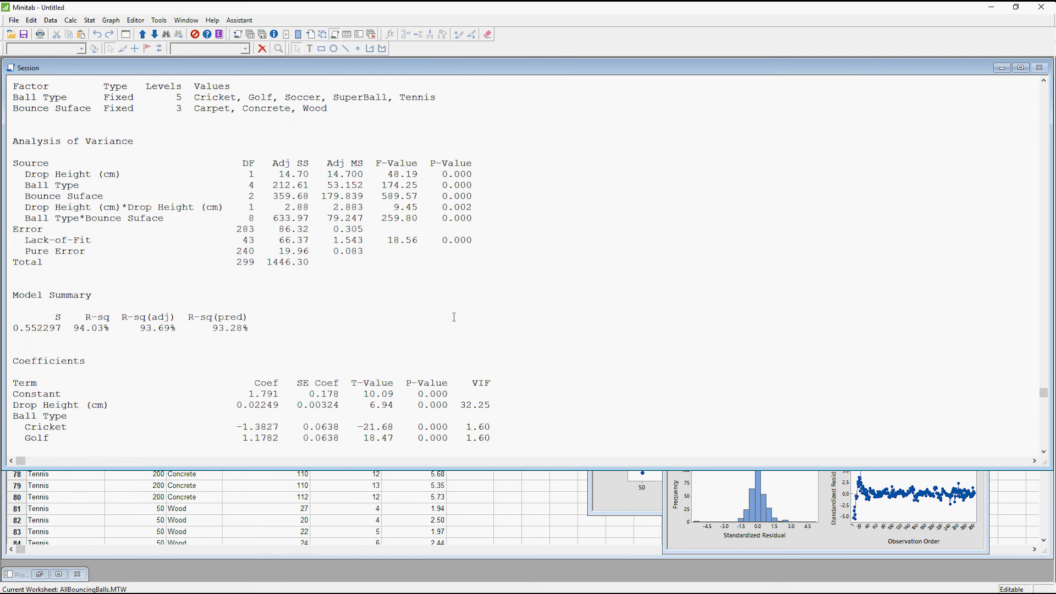
scroll(454, 317, "down", 2)
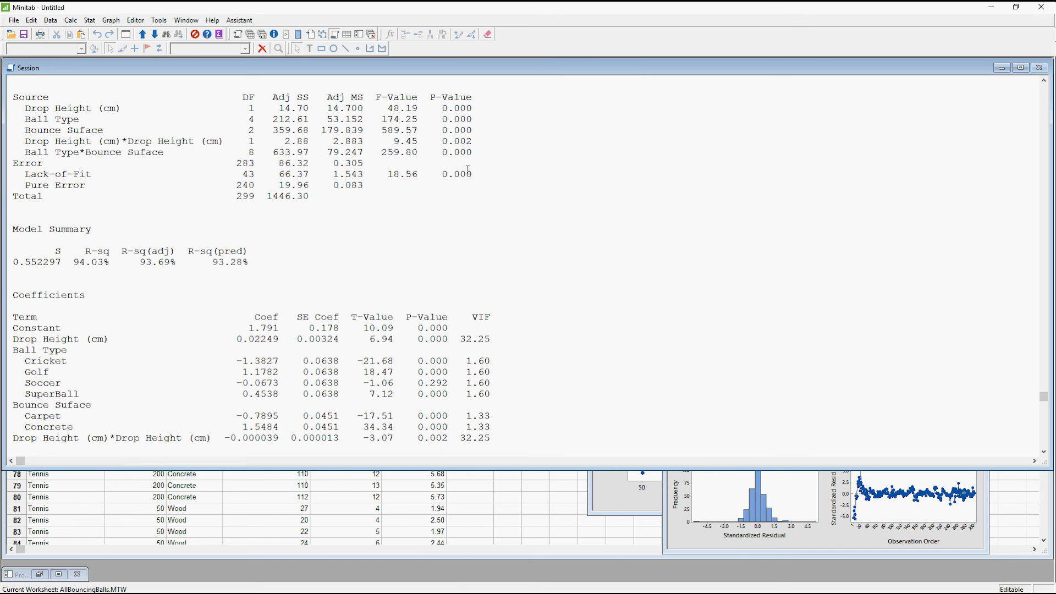
scroll(467, 169, "up", 3)
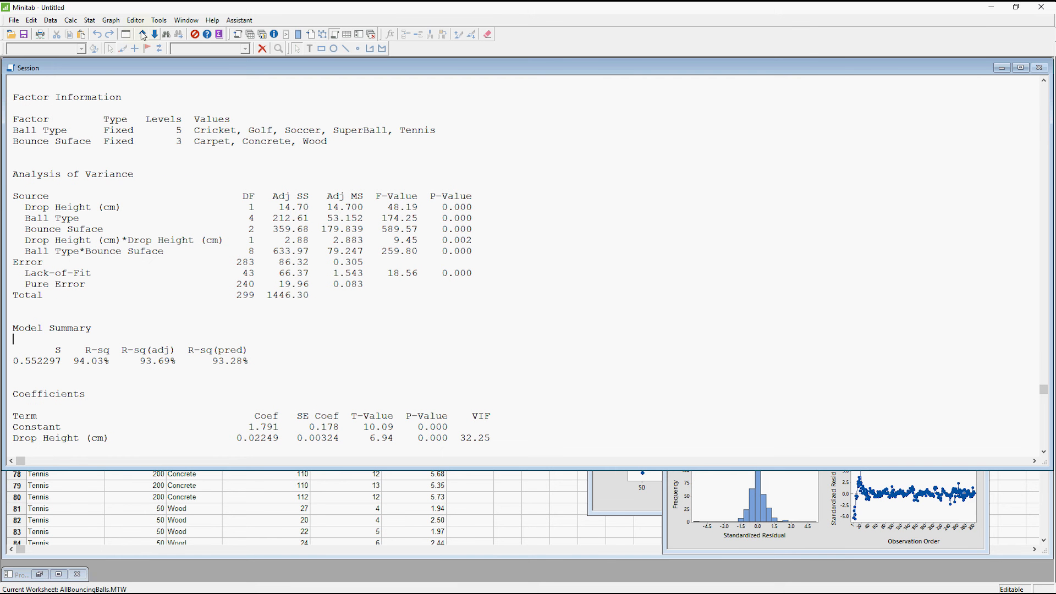
Set up a one-Y interval plot with groups, using Time to Rest (sec) as the graph variable.
left_click(116, 24)
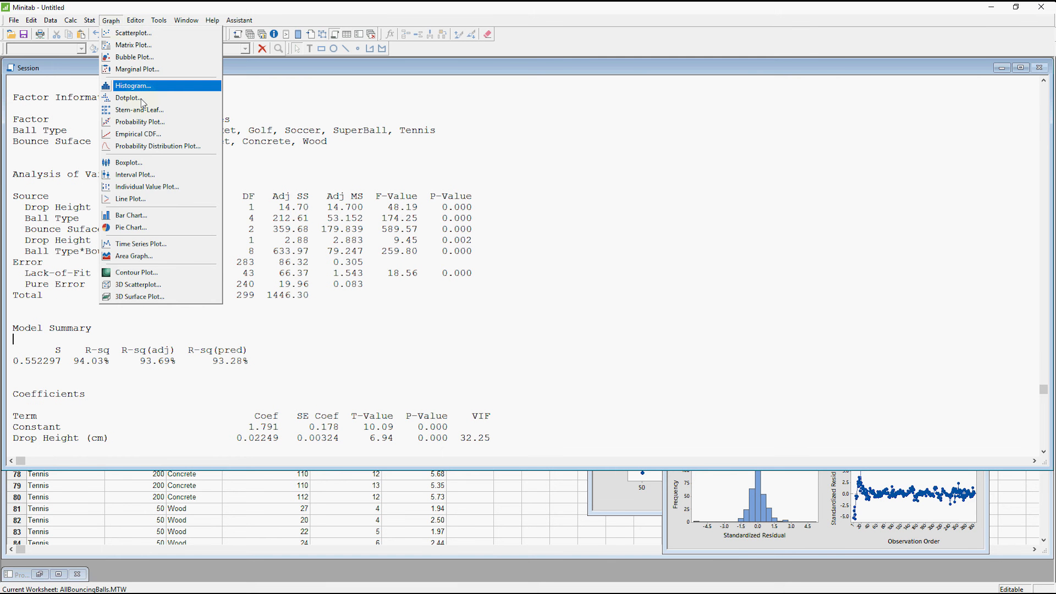
left_click(144, 176)
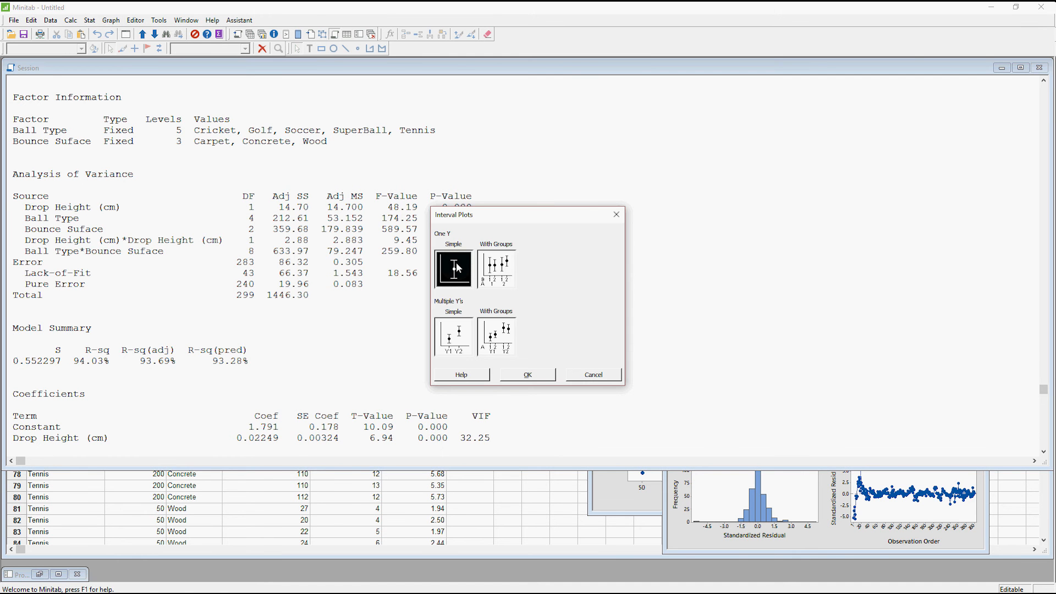
left_click(496, 268)
left_click(531, 375)
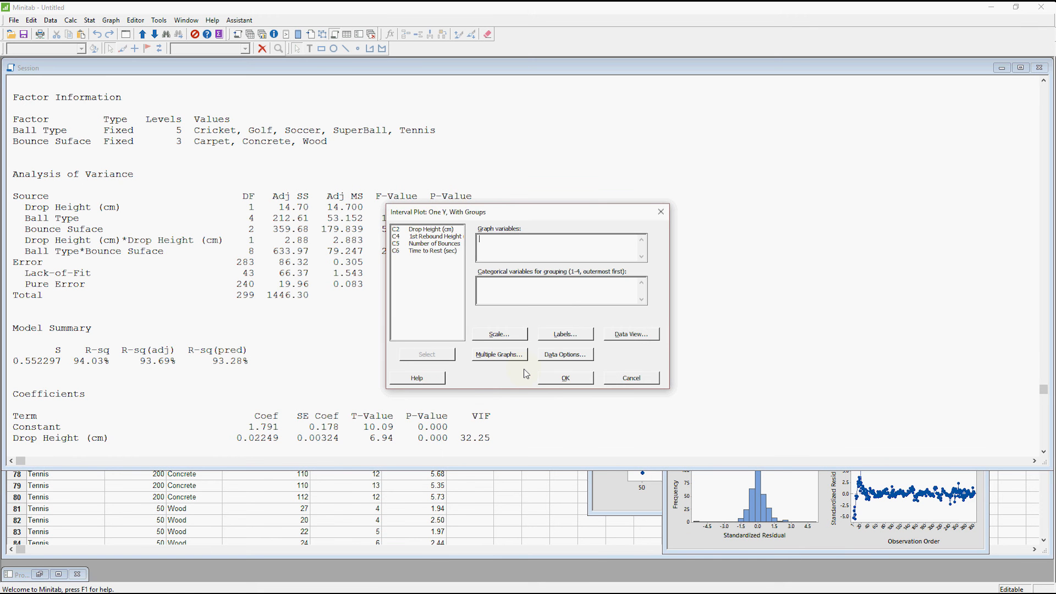
double_click(438, 251)
Group the interval plot by Ball Type and then Bounce Suface, create it, and maximize its graph window.
left_click(561, 292)
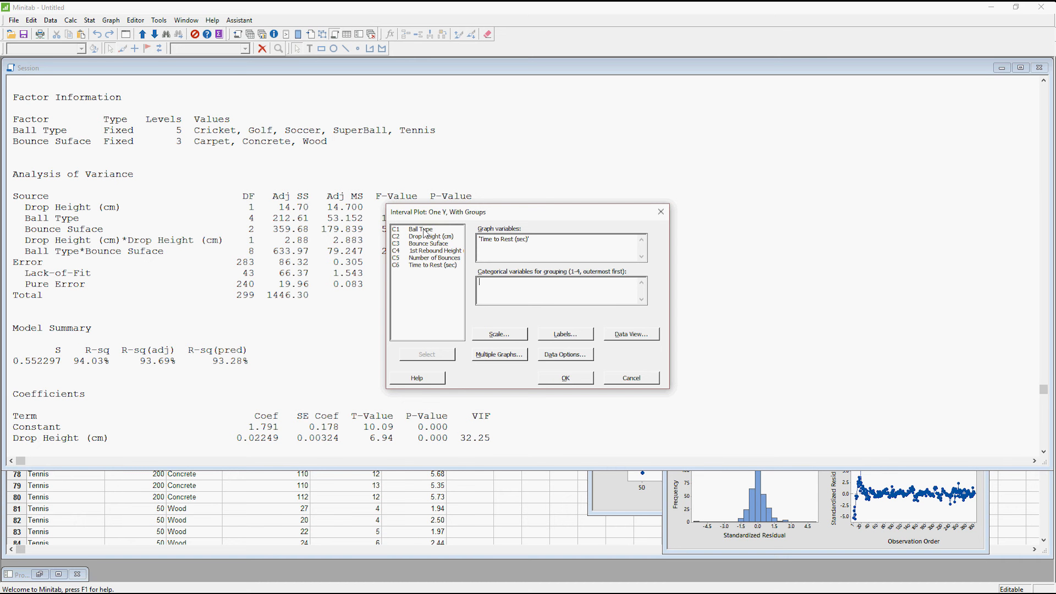
double_click(425, 230)
left_click(426, 244)
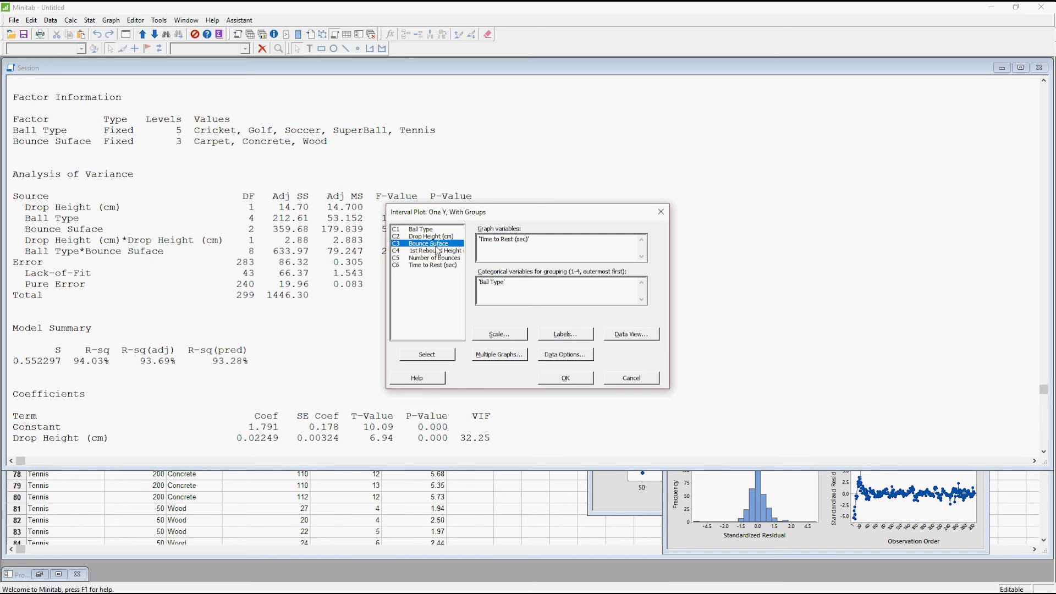
double_click(436, 245)
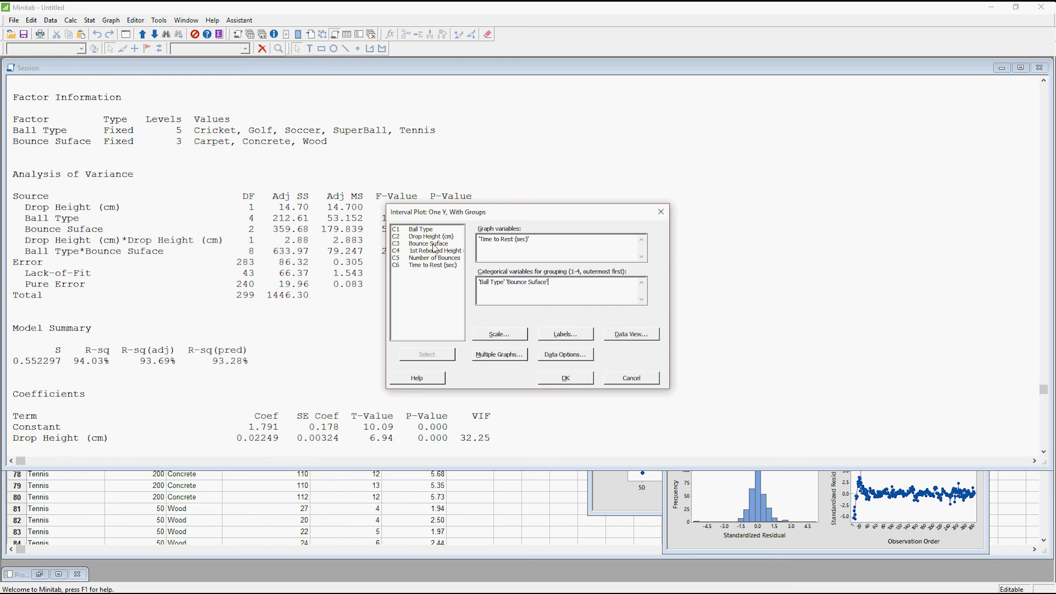
left_click(565, 377)
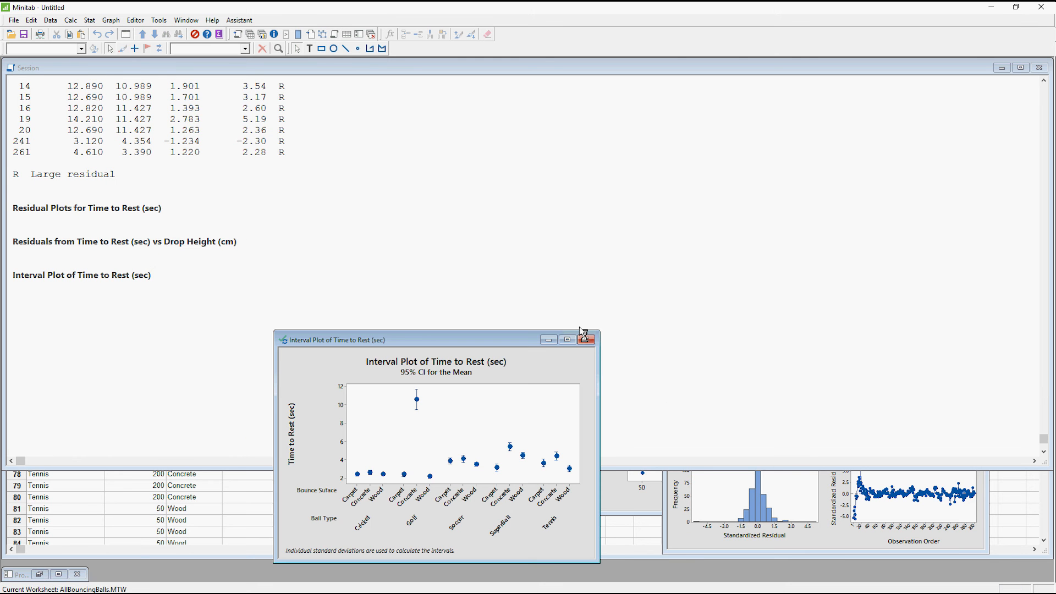
left_click(567, 340)
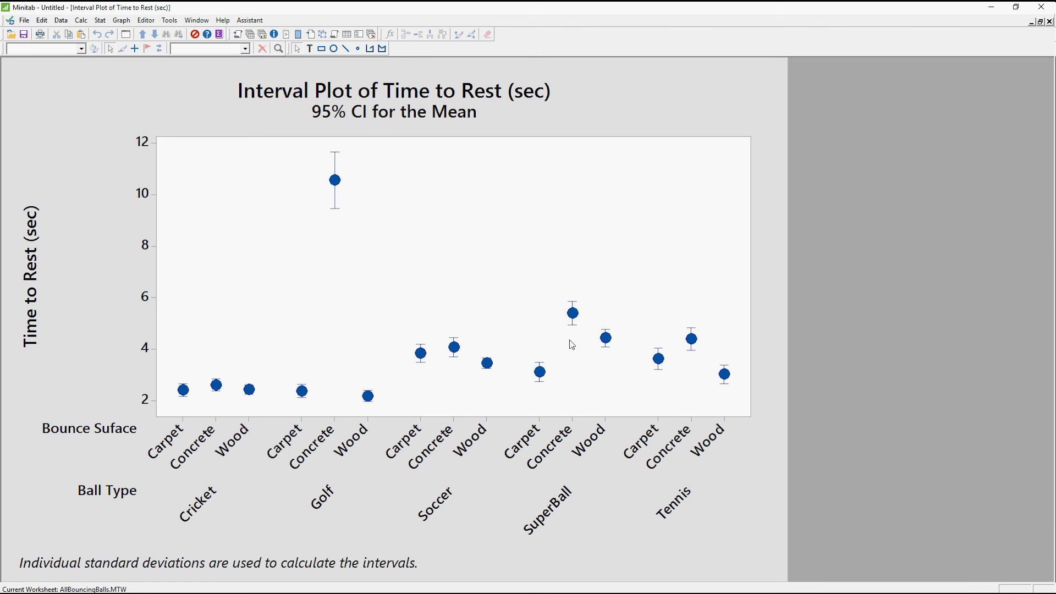